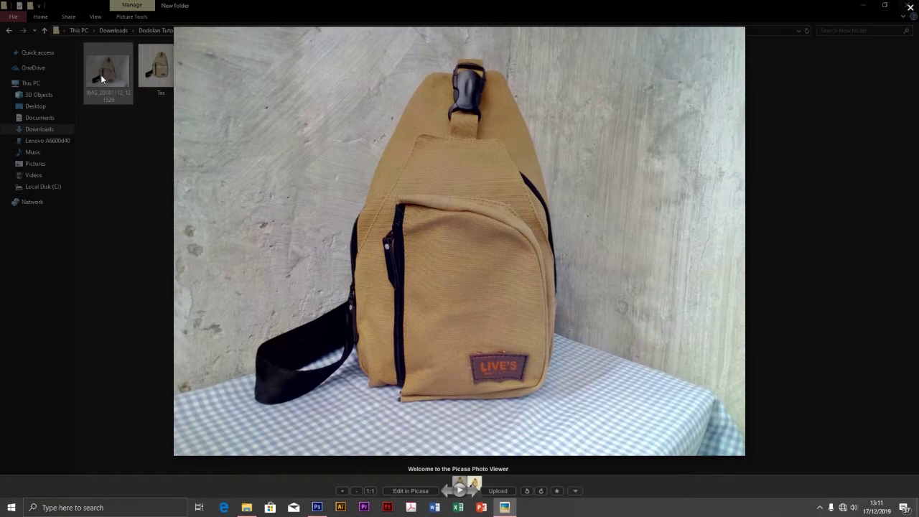
Flip back and forth between the original bag photo and the finished Tas picture
key(Right)
key(Left)
key(Right)
key(Left)
key(Right)
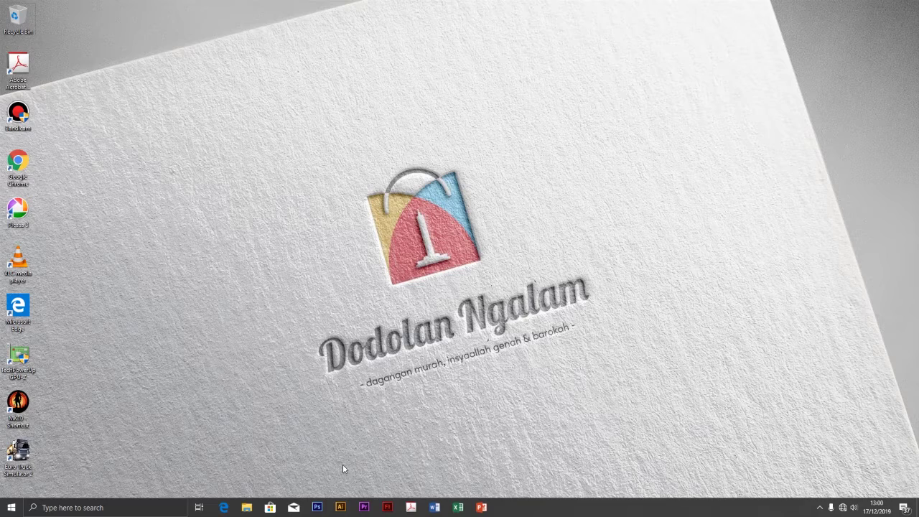
Browse to Downloads > Dodolan Tutorial > Format Online Shop > New folder and open IMG_20181112_121529
click(246, 506)
click(41, 131)
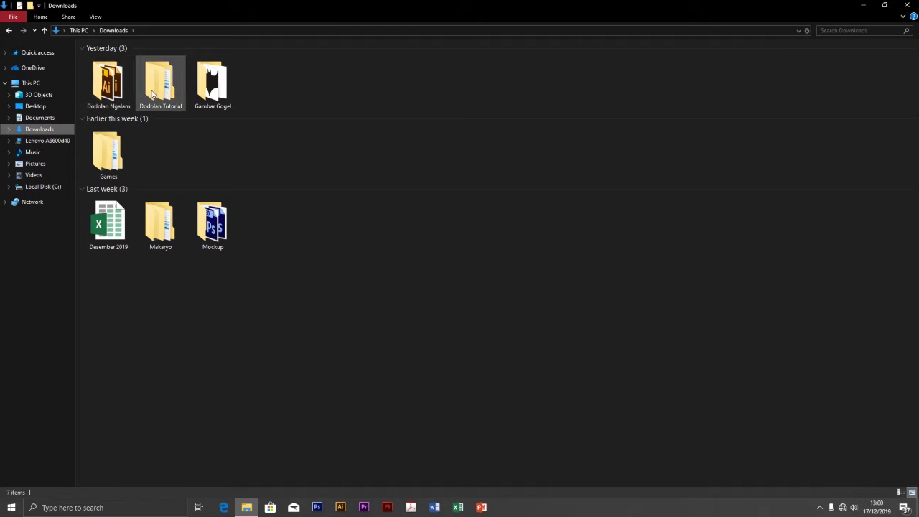
double_click(156, 82)
double_click(133, 71)
double_click(124, 72)
double_click(114, 71)
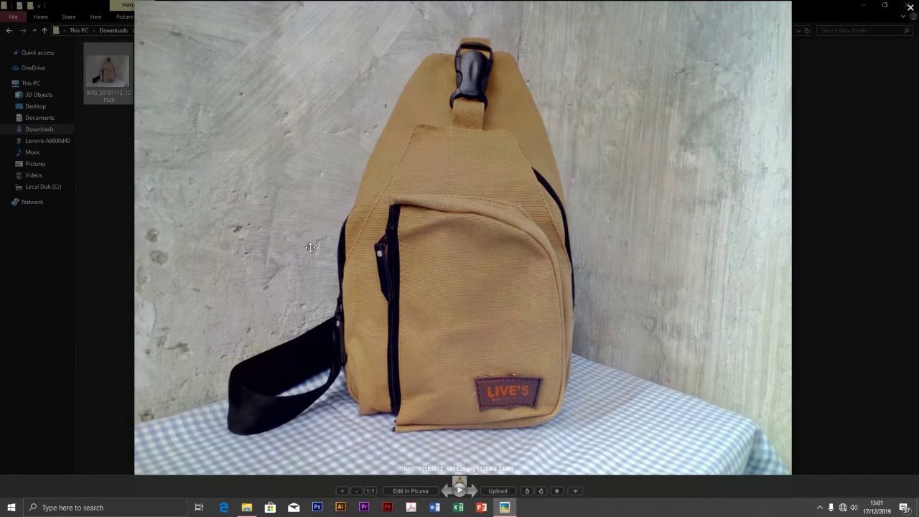
Zoom in and out on the bag photo, then close its preview
scroll(508, 340, up, 1)
scroll(509, 340, up, 1)
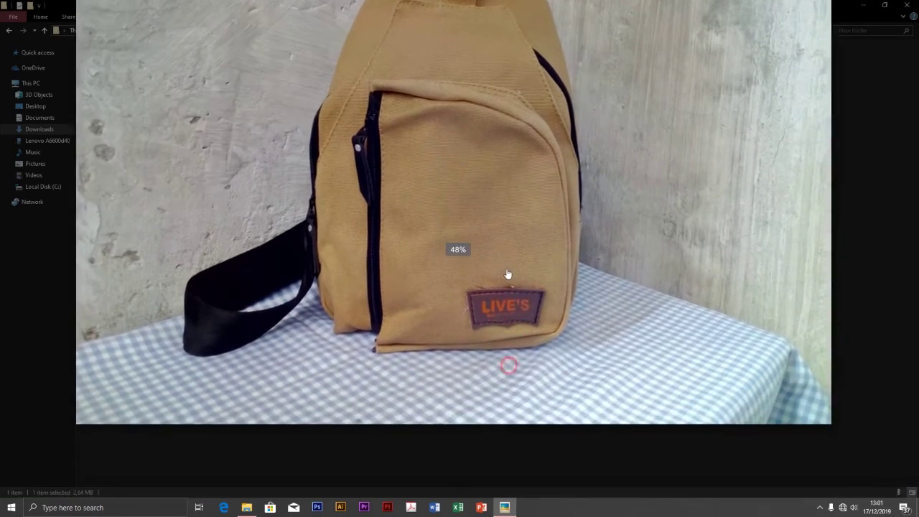
scroll(444, 257, down, 2)
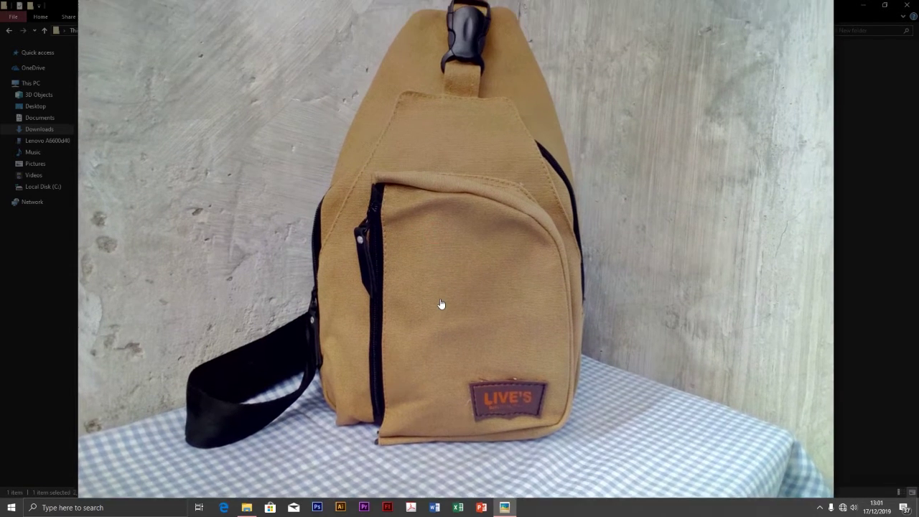
scroll(490, 189, down, 2)
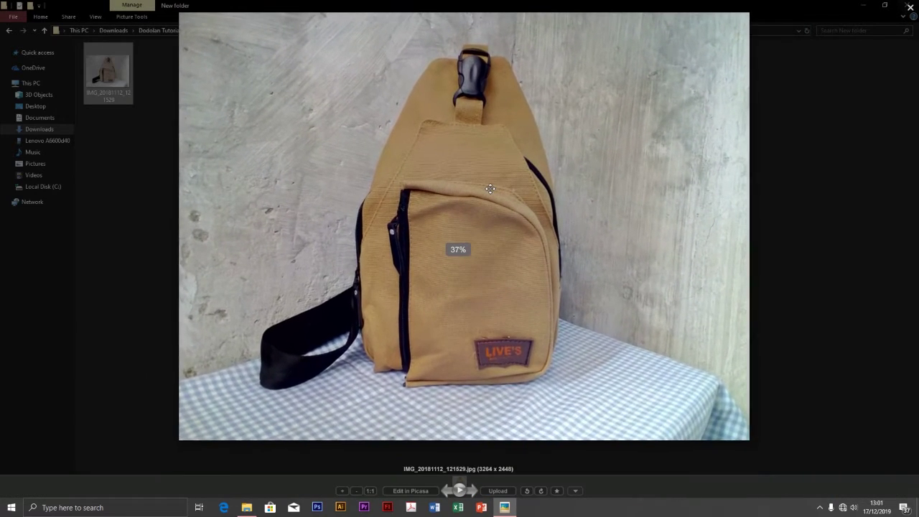
scroll(490, 189, down, 1)
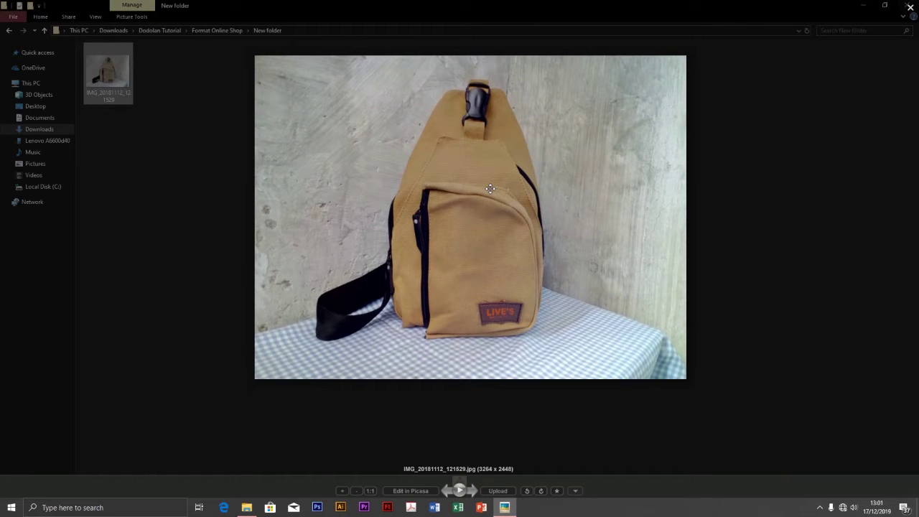
scroll(489, 189, up, 1)
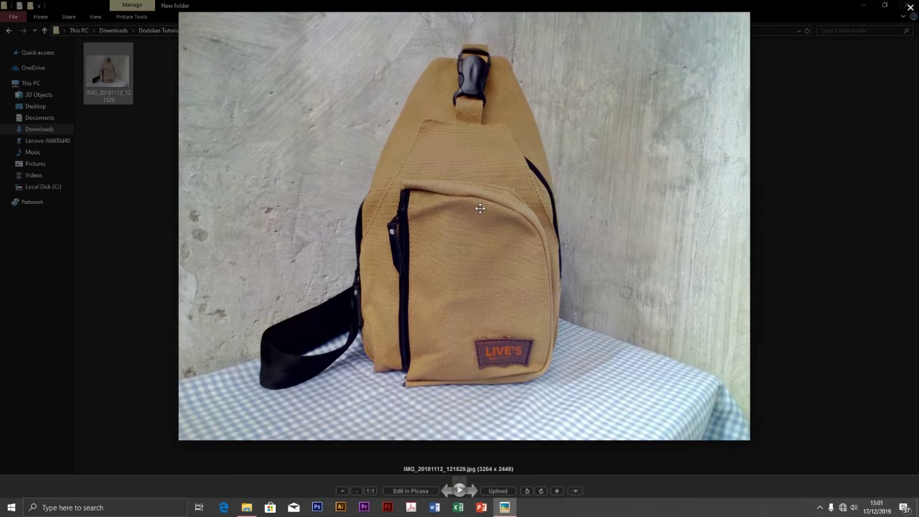
click(911, 7)
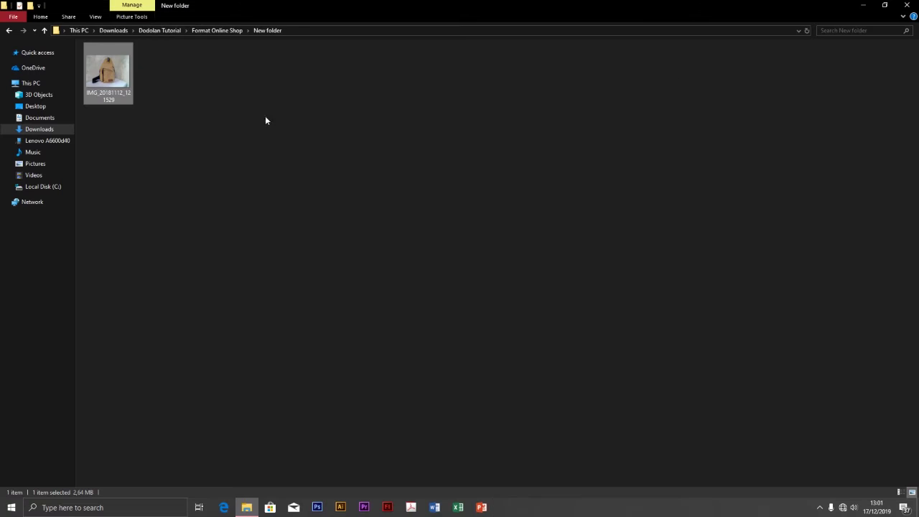
Preview the white wood-plank image shutterstock_124956200, then close it and minimize Explorer
click(44, 31)
double_click(175, 85)
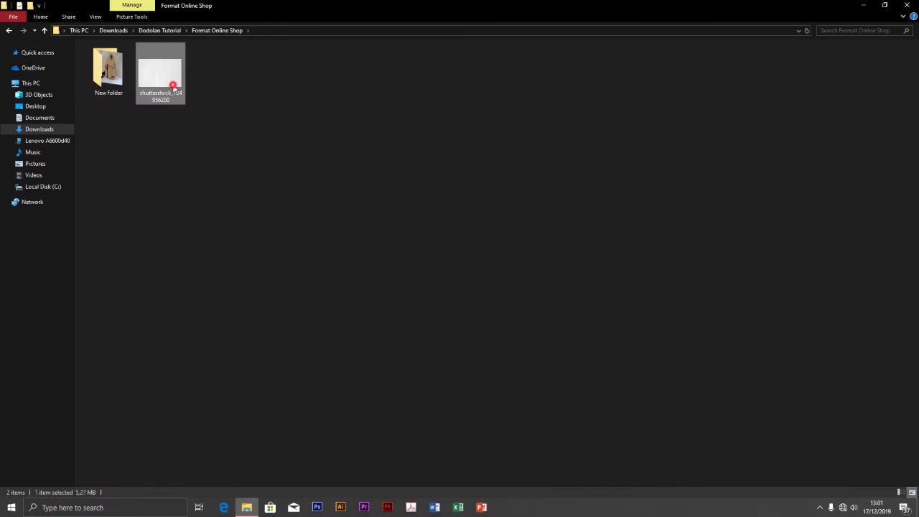
scroll(514, 269, up, 1)
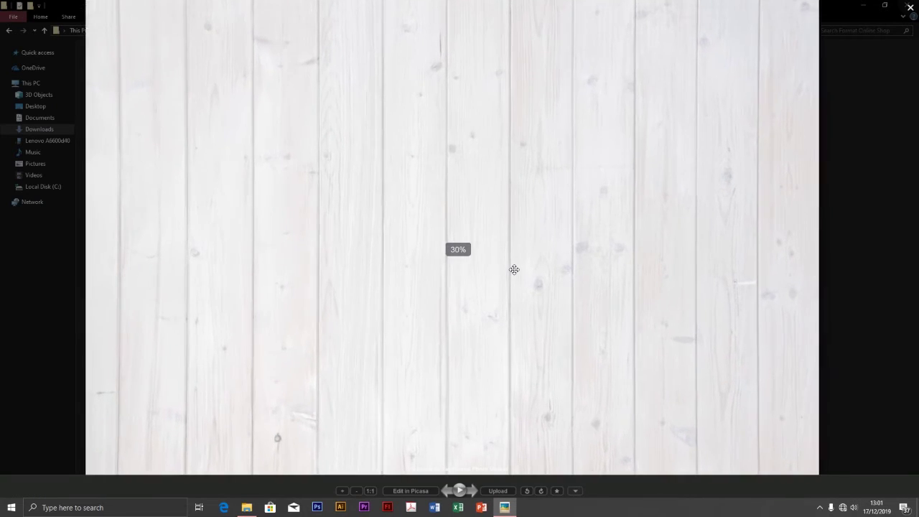
scroll(515, 269, down, 2)
scroll(514, 269, up, 1)
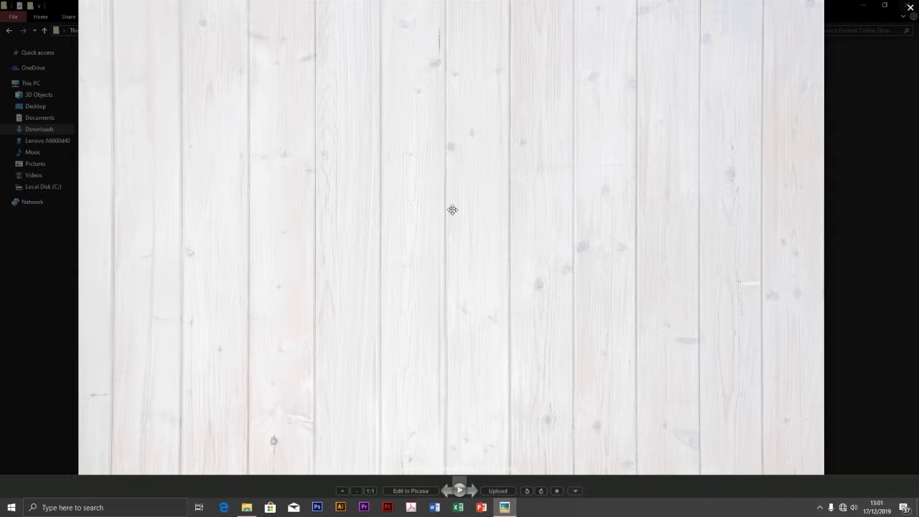
scroll(916, 4, down, 1)
click(911, 5)
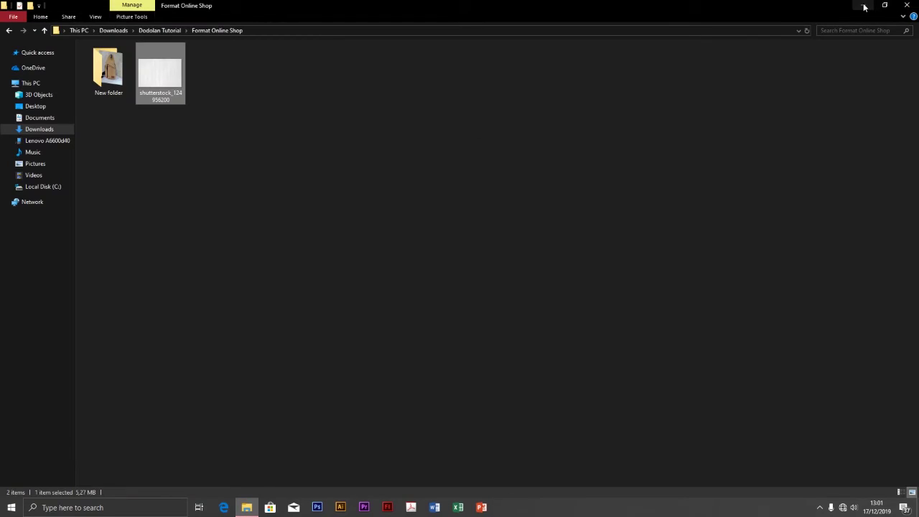
click(862, 6)
Launch Photoshop and create a 30 × 30 cm, 300 px/inch document with a white background
click(316, 507)
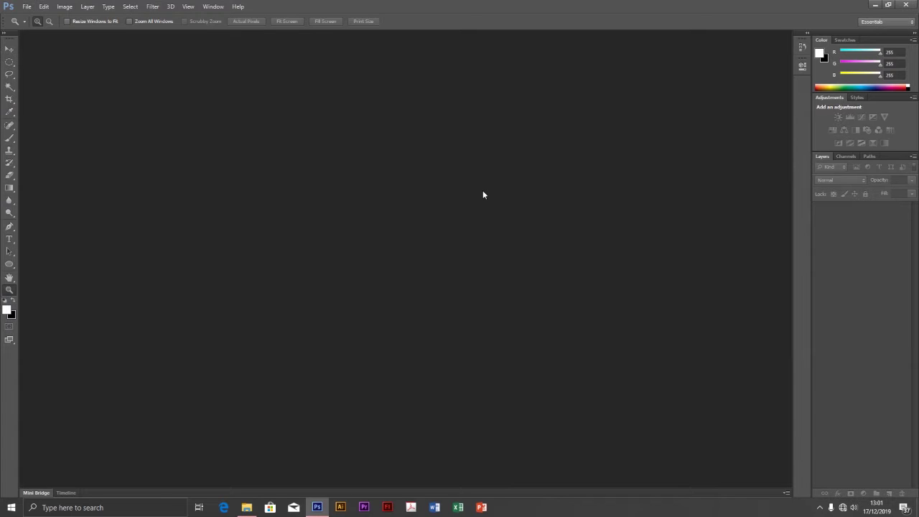
key(ctrl+n)
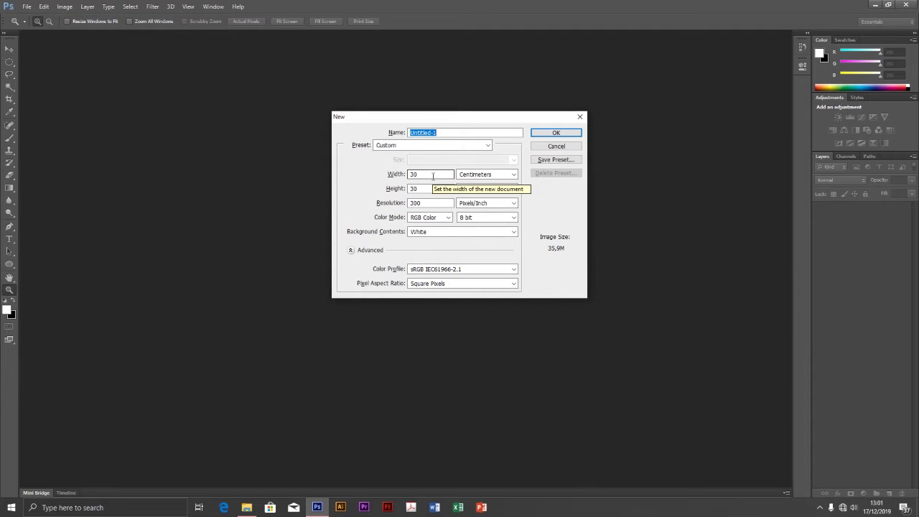
double_click(433, 175)
click(422, 187)
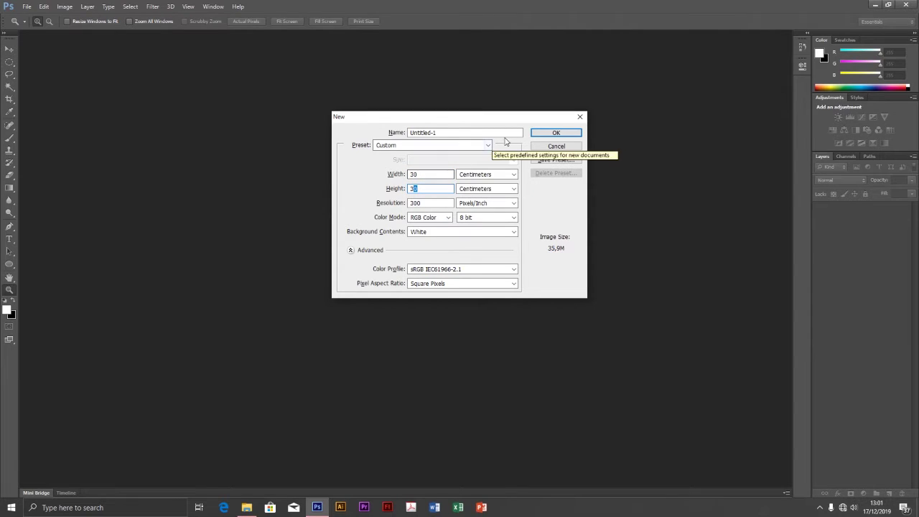
click(548, 135)
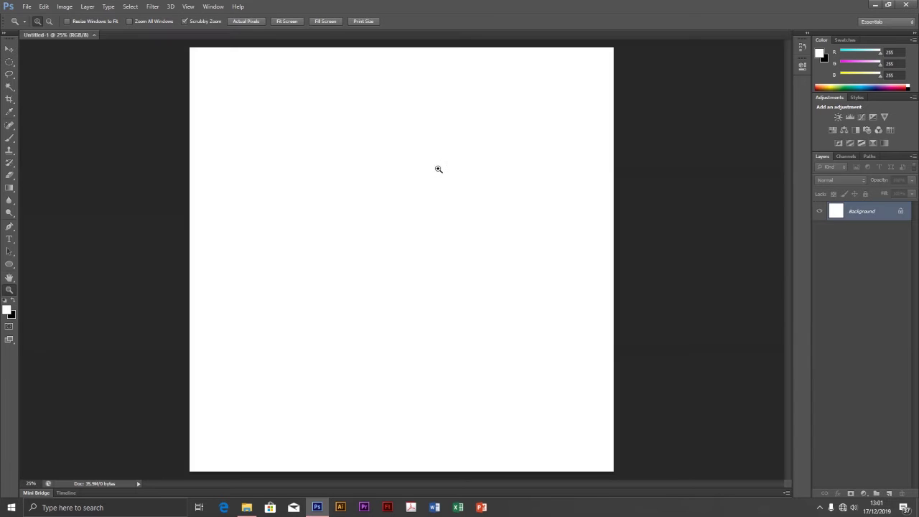
Drag IMG_20181112_121529 from Explorer onto the canvas and commit the placement
click(10, 49)
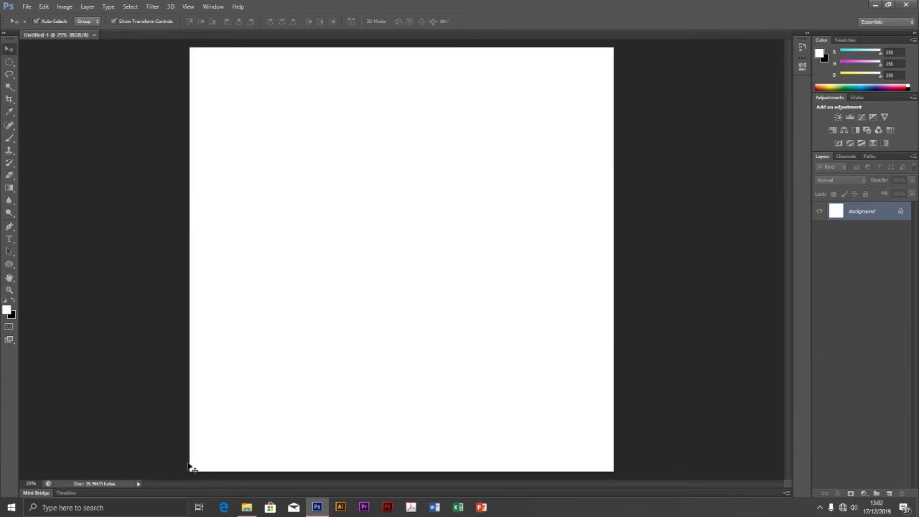
click(247, 507)
double_click(107, 68)
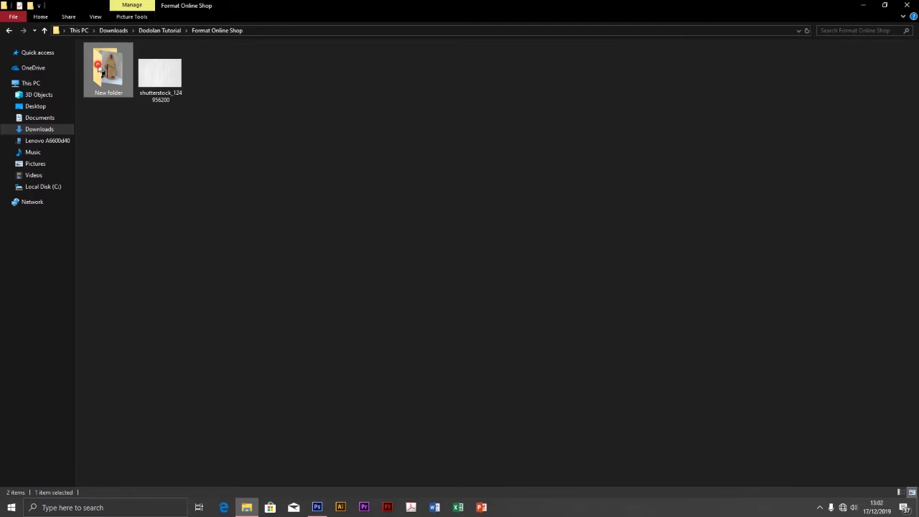
mouse_move(107, 71)
mouse_down()
mouse_move(144, 109)
mouse_move(322, 511)
mouse_up()
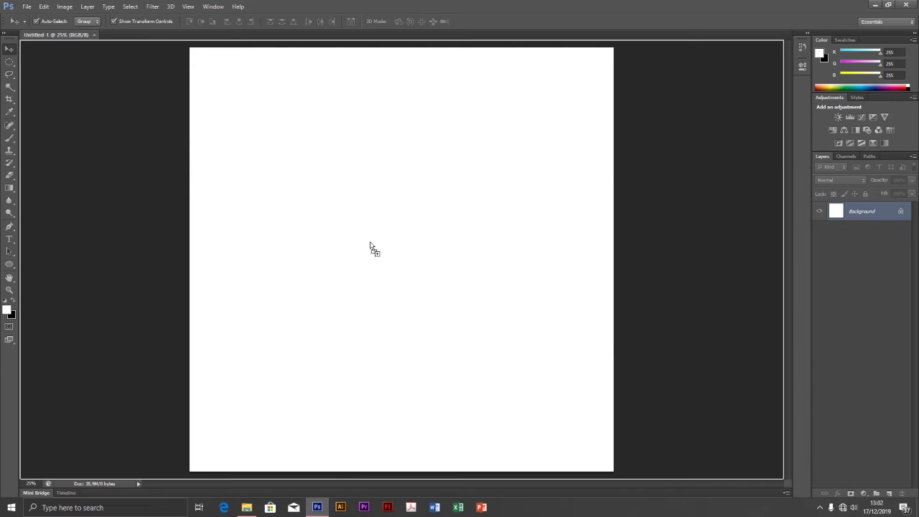
drag(322, 511, 419, 192)
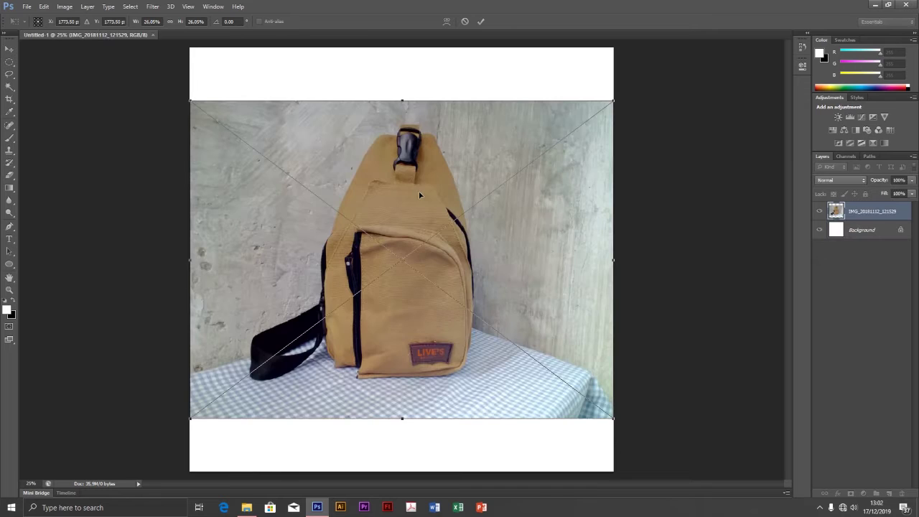
key(Return)
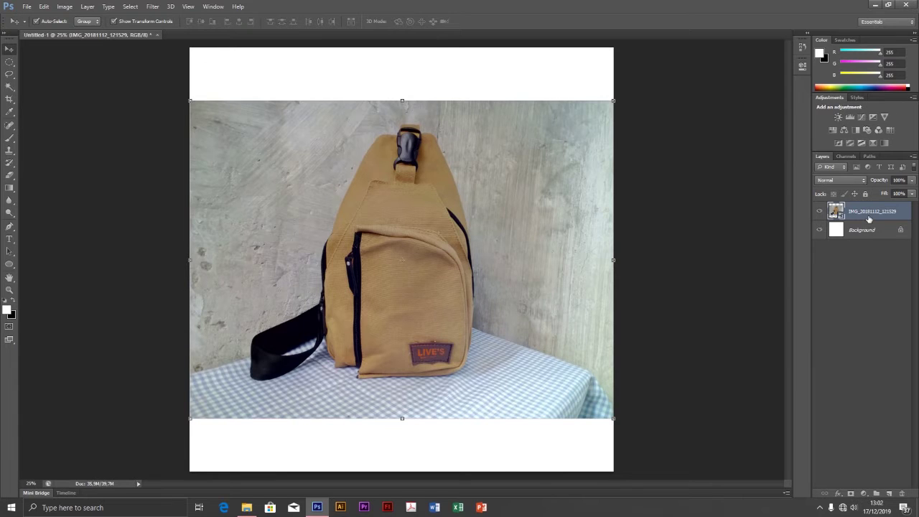
Duplicate the bag photo layer and zoom in on the bag
key(ctrl+j)
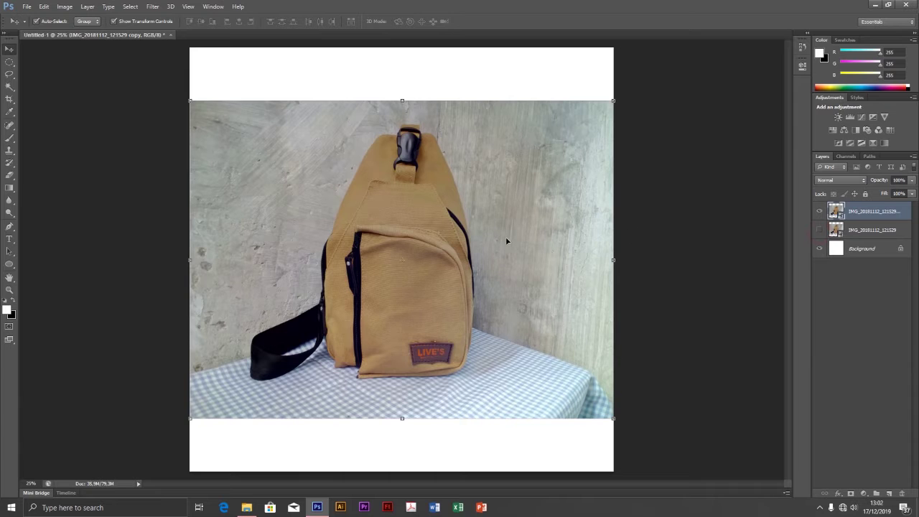
key(z)
alt+click(399, 79)
click(405, 201)
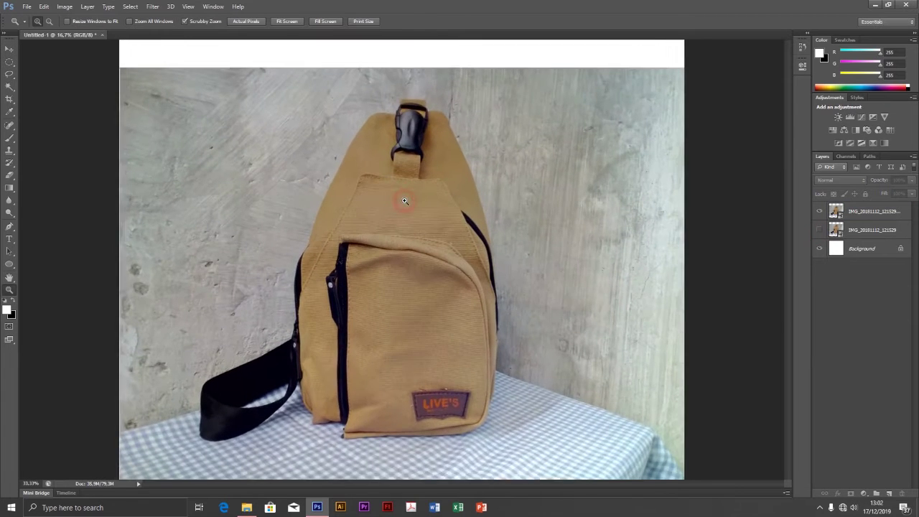
Zoom in on the buckle and start the Pen path along the strap's top edge
click(11, 44)
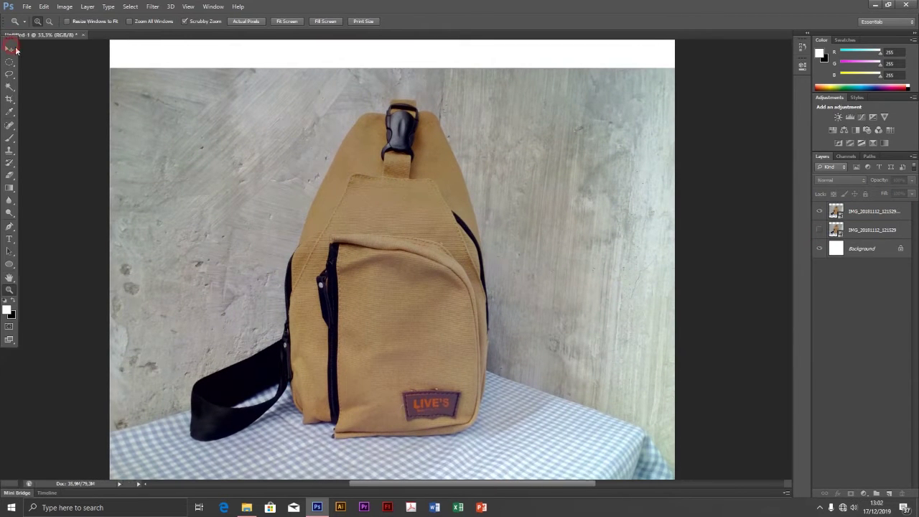
key(z)
click(406, 107)
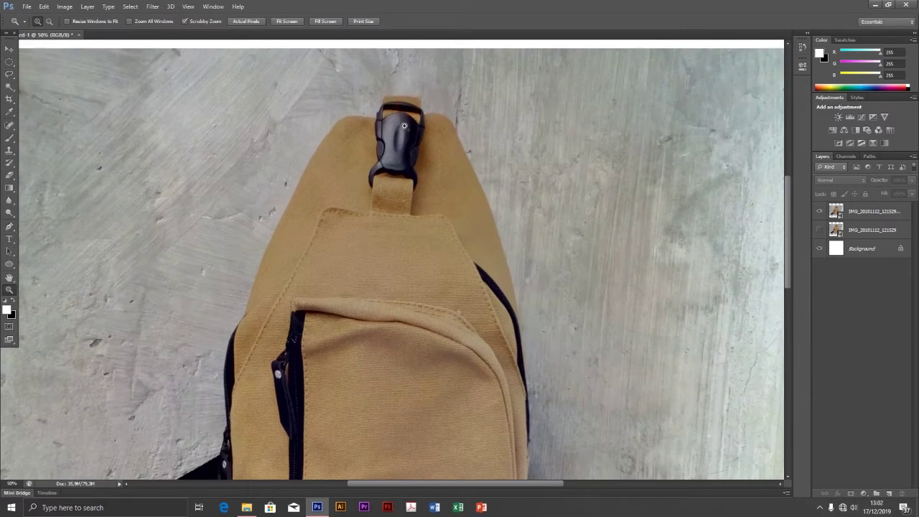
scroll(405, 121, down, 1)
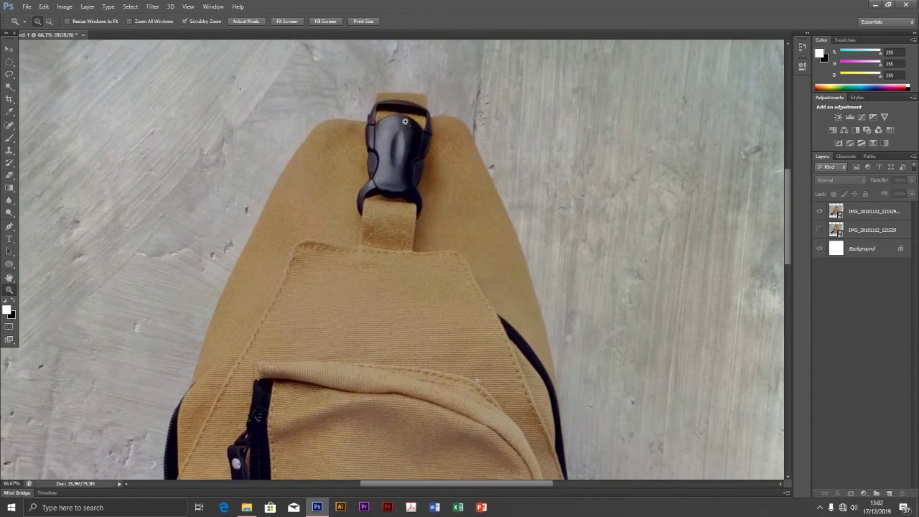
key(p)
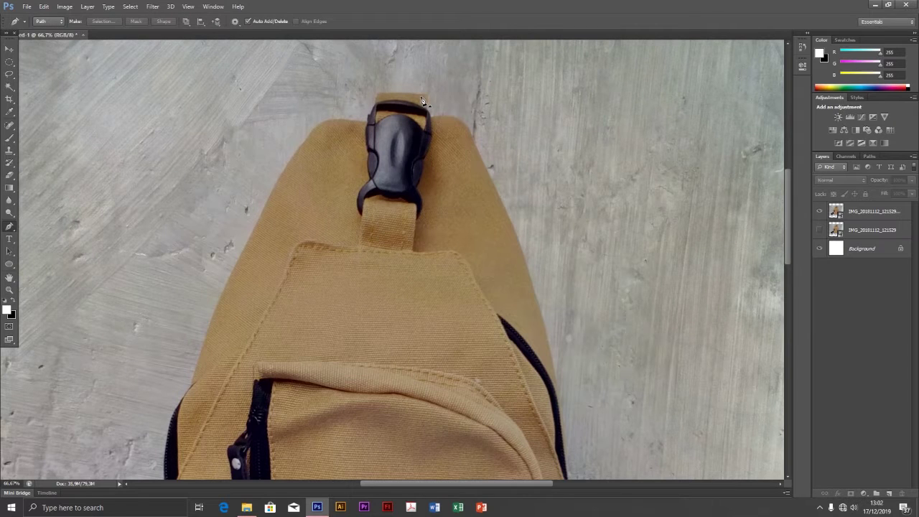
click(425, 96)
click(386, 95)
click(375, 99)
click(368, 121)
Trace the path down the upper part of the bag's left edge
scroll(309, 140, down, 2)
scroll(300, 148, down, 1)
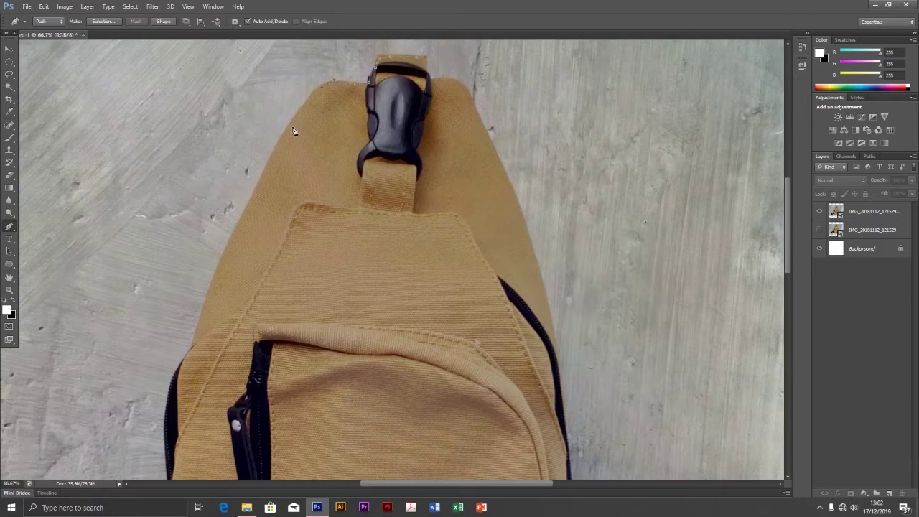
click(287, 137)
click(286, 135)
scroll(284, 138, down, 2)
click(249, 165)
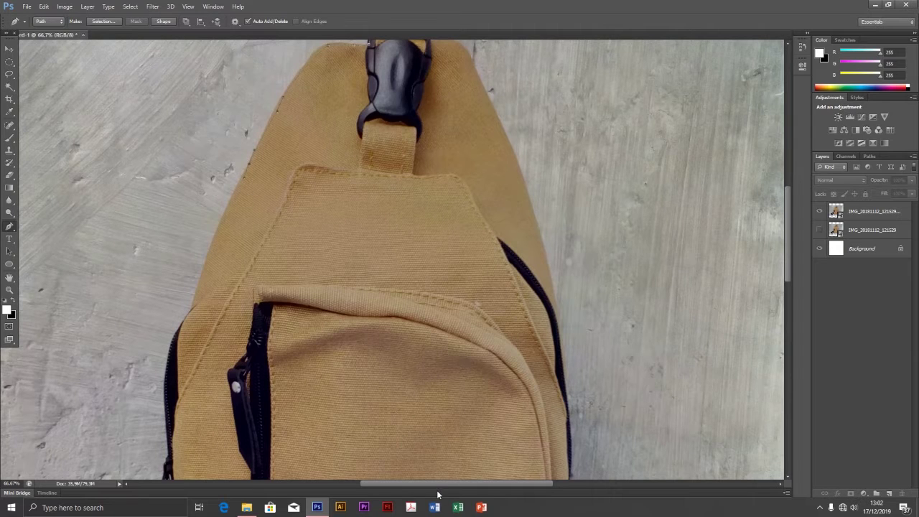
scroll(231, 267, left, 2)
scroll(231, 268, left, 3)
scroll(231, 268, down, 2)
click(281, 212)
click(272, 255)
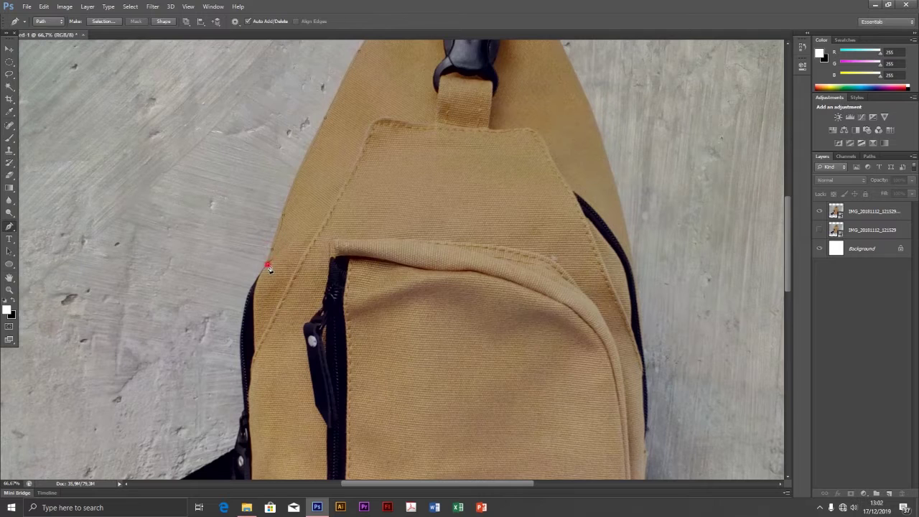
Continue the path down the left edge to the strap's end and bottom edge
scroll(262, 265, down, 2)
scroll(252, 251, down, 1)
drag(245, 237, 249, 209)
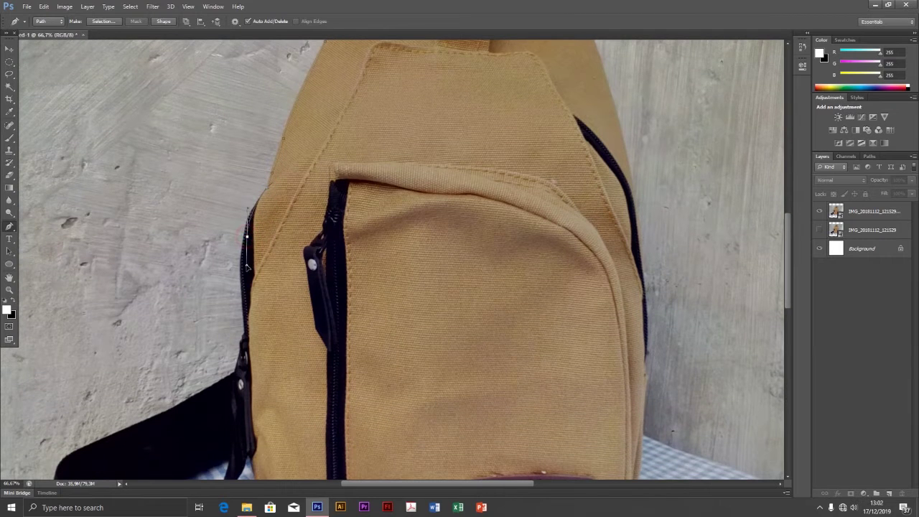
scroll(250, 215, down, 2)
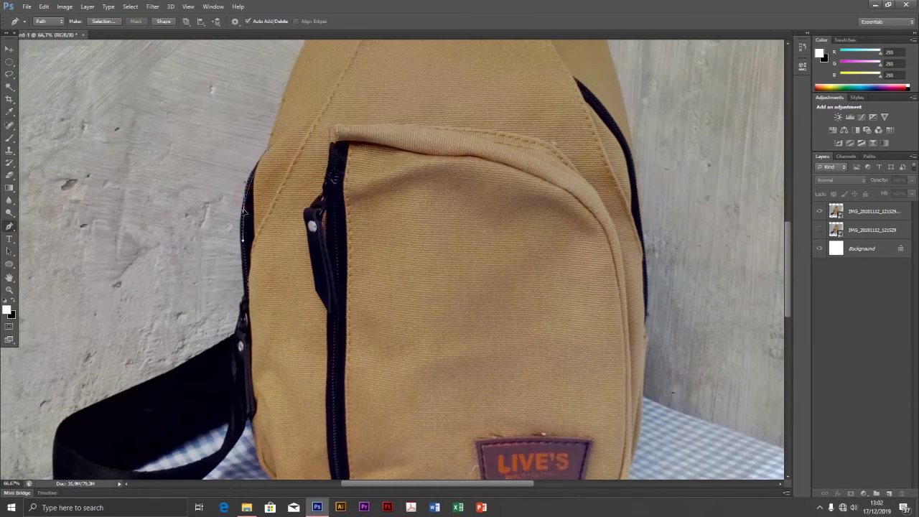
scroll(244, 233, down, 2)
click(244, 231)
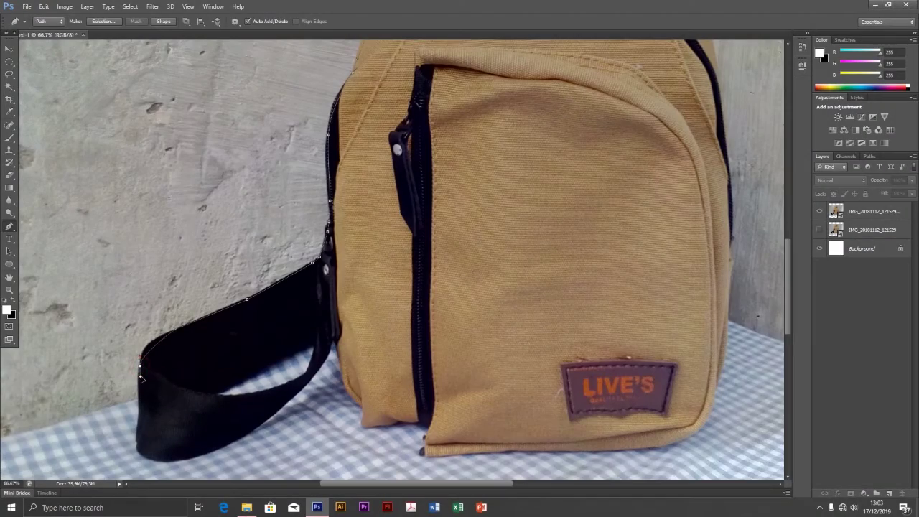
click(175, 330)
scroll(172, 334, down, 2)
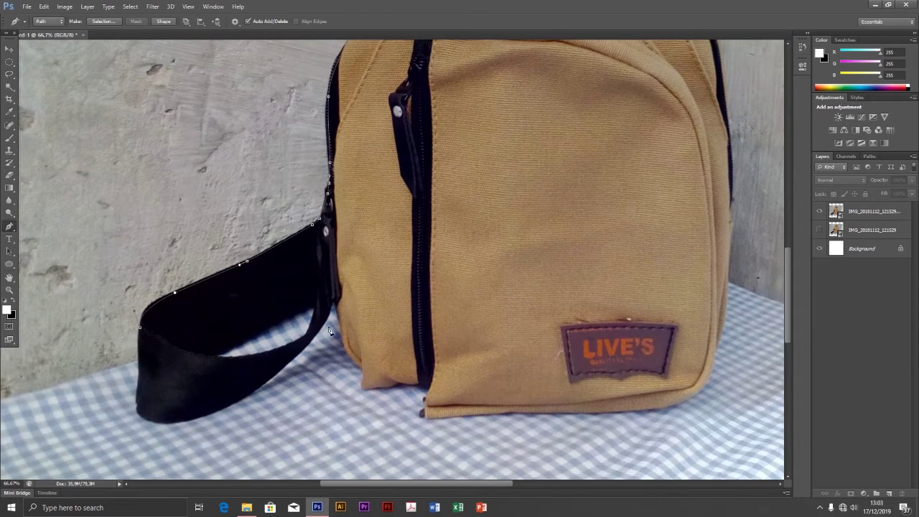
click(142, 368)
scroll(144, 374, down, 2)
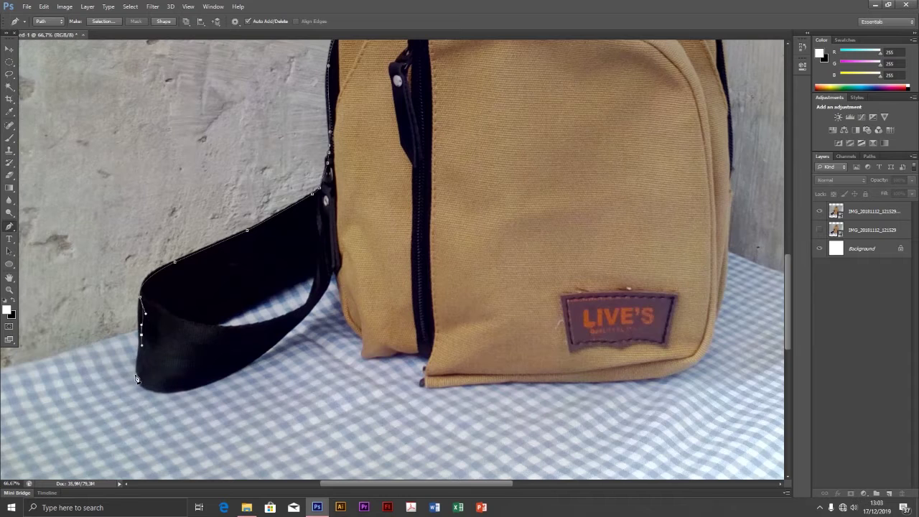
click(142, 382)
drag(197, 387, 235, 378)
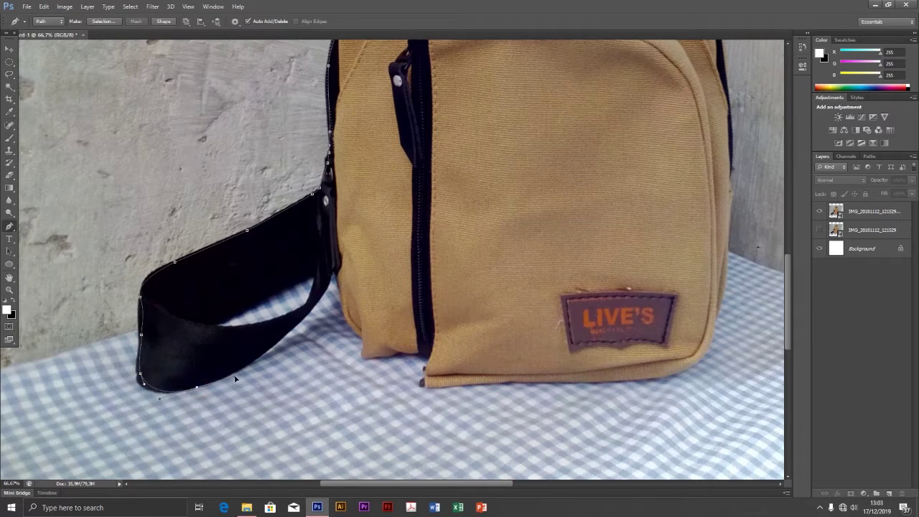
Trace the strap's right edge and the bag's curved bottom to the lower right
click(280, 338)
click(335, 271)
click(346, 316)
drag(393, 349, 429, 350)
drag(441, 386, 449, 386)
drag(653, 378, 666, 373)
drag(716, 313, 720, 283)
Carry the path up the bag's right edge and around the top buckle corner
scroll(719, 262, up, 3)
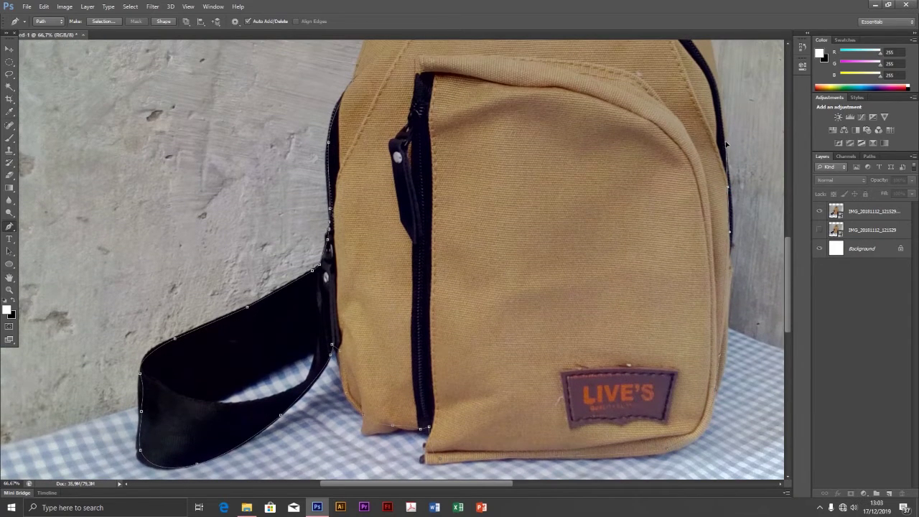
scroll(718, 140, up, 3)
scroll(707, 133, up, 3)
drag(696, 134, 687, 119)
click(712, 201)
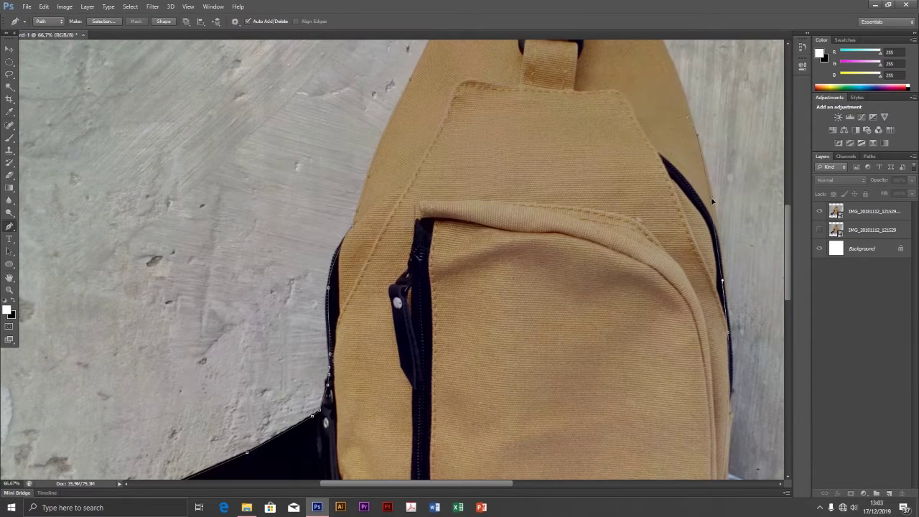
scroll(711, 204, up, 2)
scroll(682, 208, up, 2)
scroll(653, 211, up, 2)
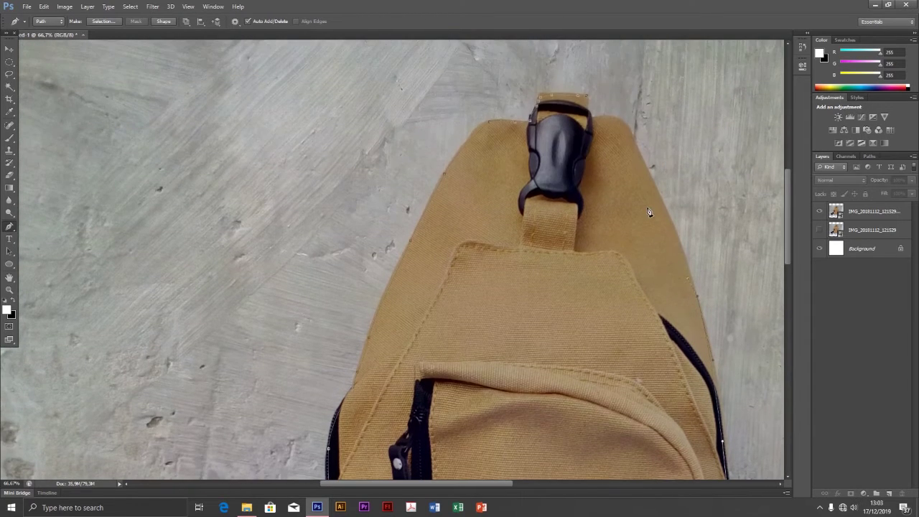
click(649, 178)
scroll(648, 161, up, 2)
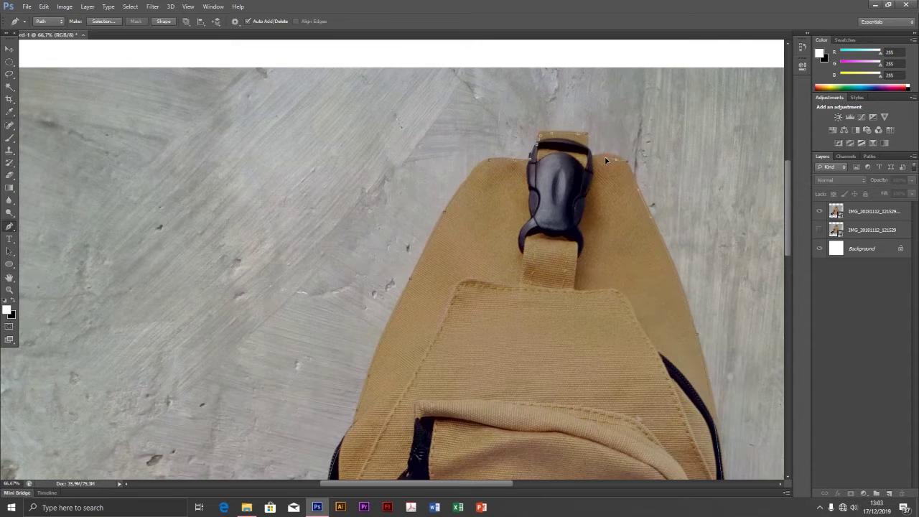
click(590, 155)
click(588, 136)
click(588, 137)
Trace the strap's inner lower edge with curved path points
scroll(422, 361, down, 5)
scroll(422, 361, down, 2)
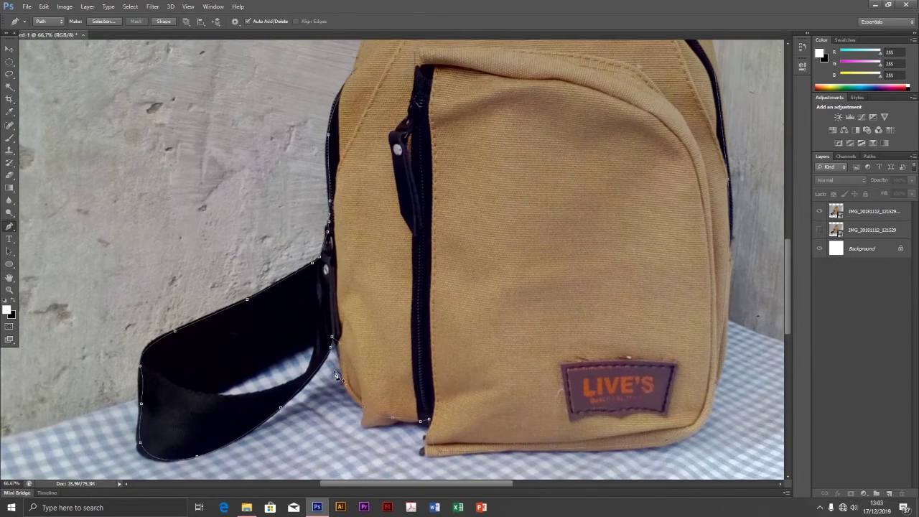
click(312, 345)
drag(245, 397, 314, 362)
Convert the traced path into a selection and feather its edge
key(z)
scroll(327, 353, down, 3)
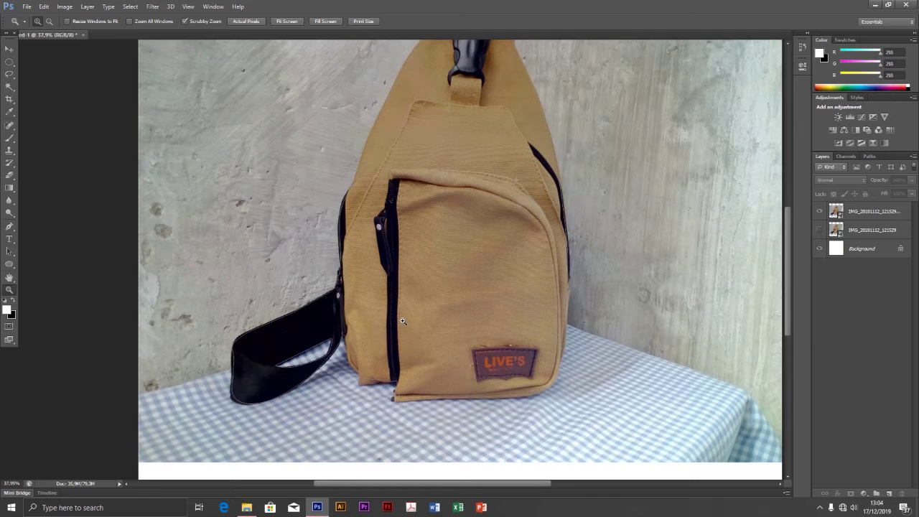
click(413, 271)
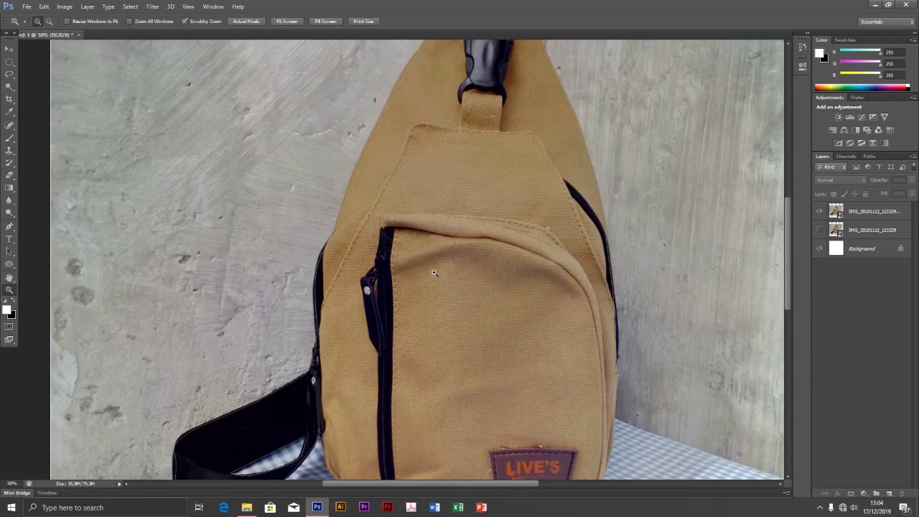
key(ctrl+Return)
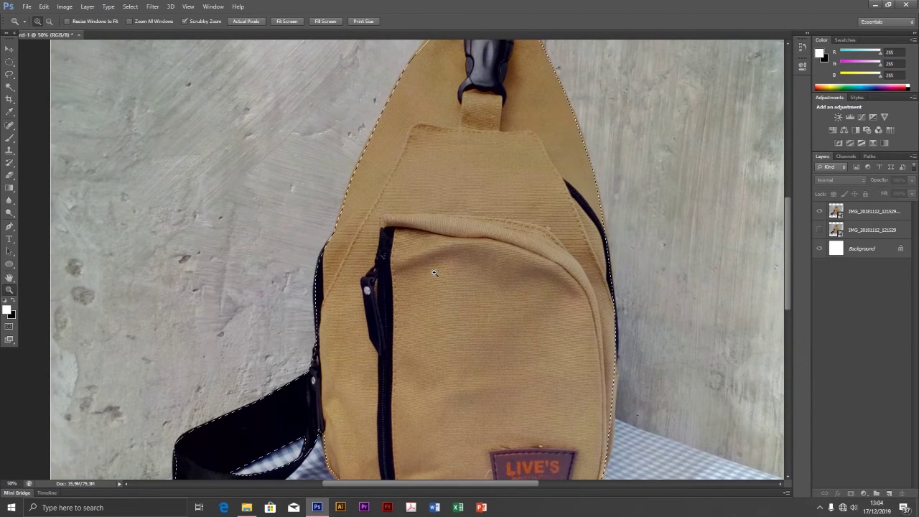
alt+click(349, 137)
click(10, 62)
right_click(412, 102)
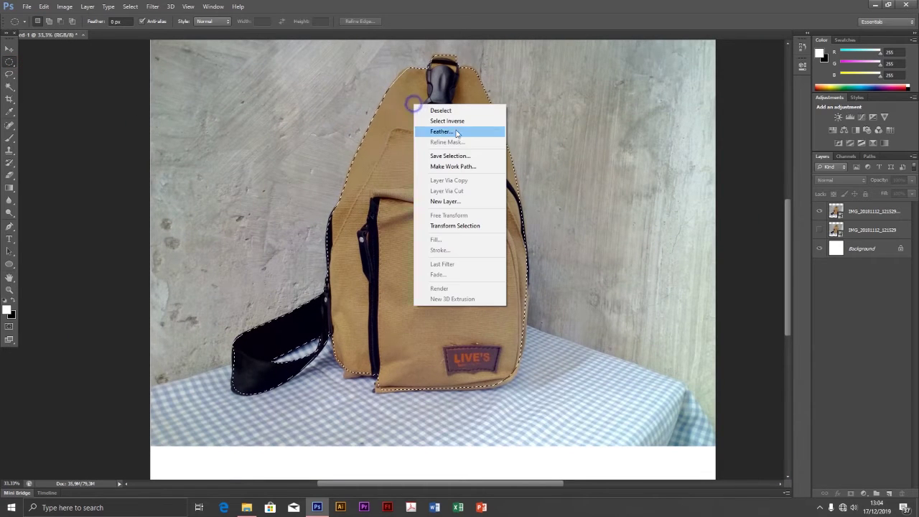
click(452, 135)
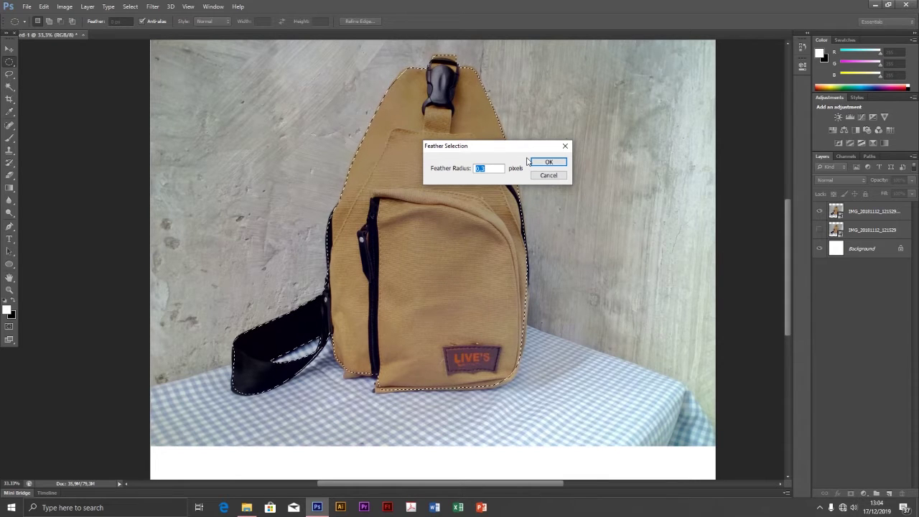
click(548, 162)
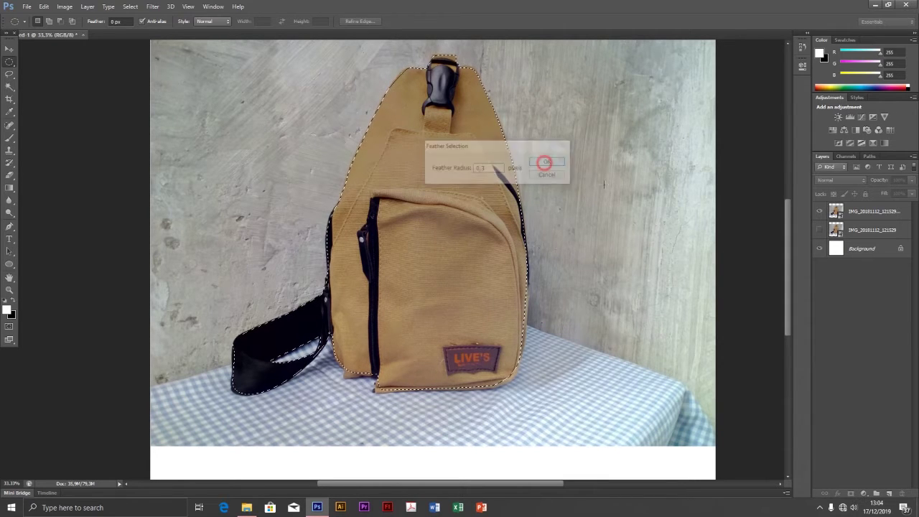
Copy the selected bag onto new Layer 1 and hide the photo layer behind it
click(891, 211)
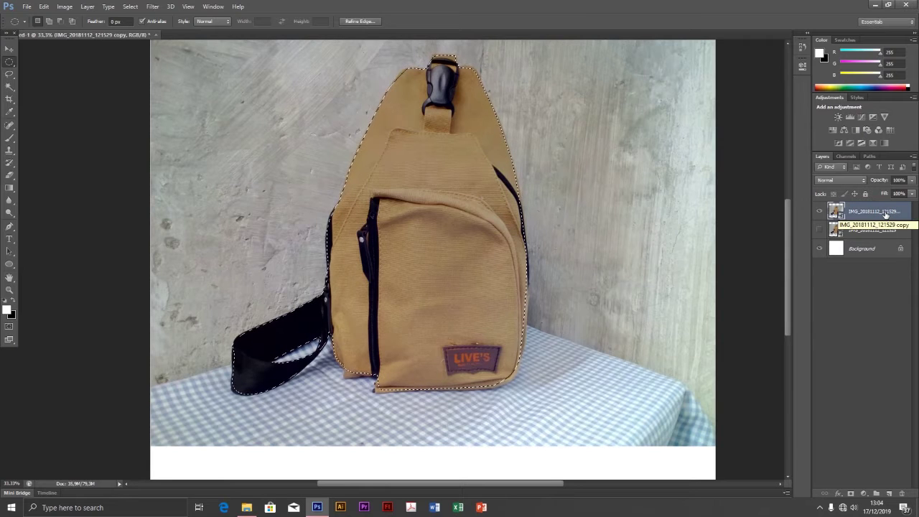
key(ctrl+j)
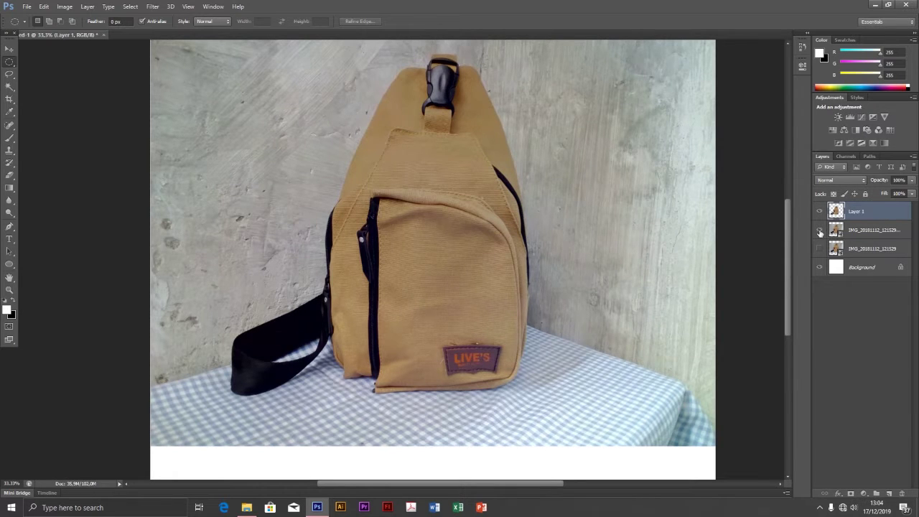
click(820, 232)
key(z)
drag(533, 280, 439, 281)
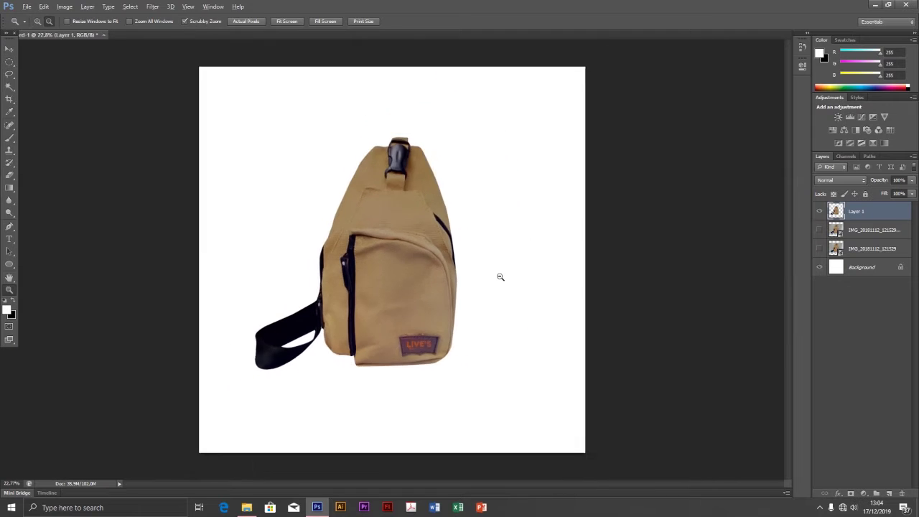
click(439, 280)
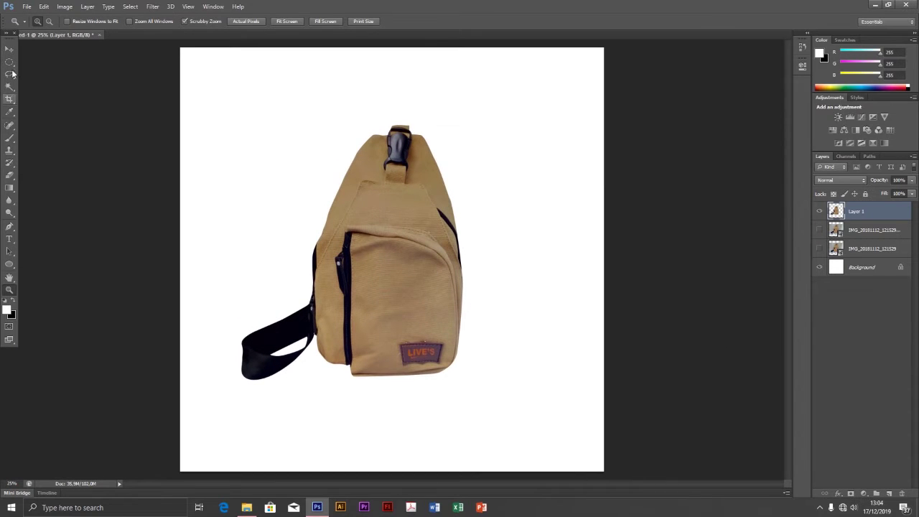
click(9, 49)
drag(353, 247, 382, 241)
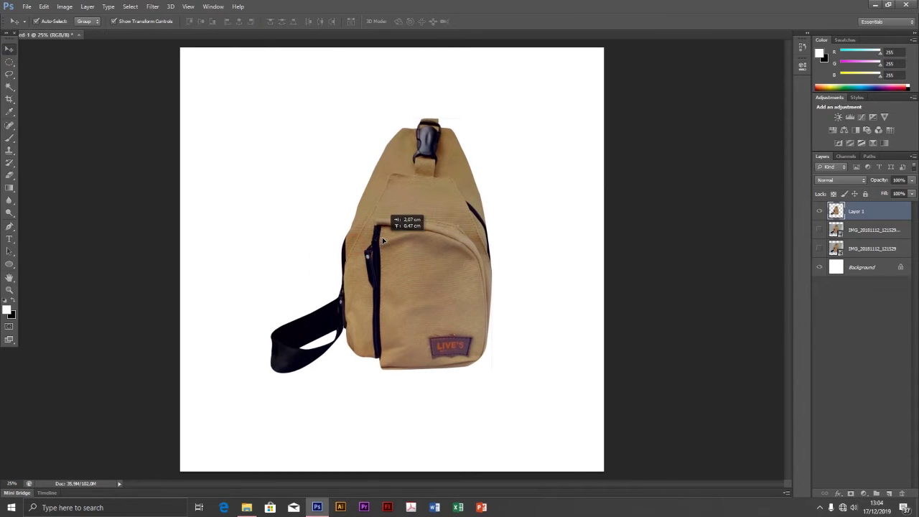
key(ctrl+z)
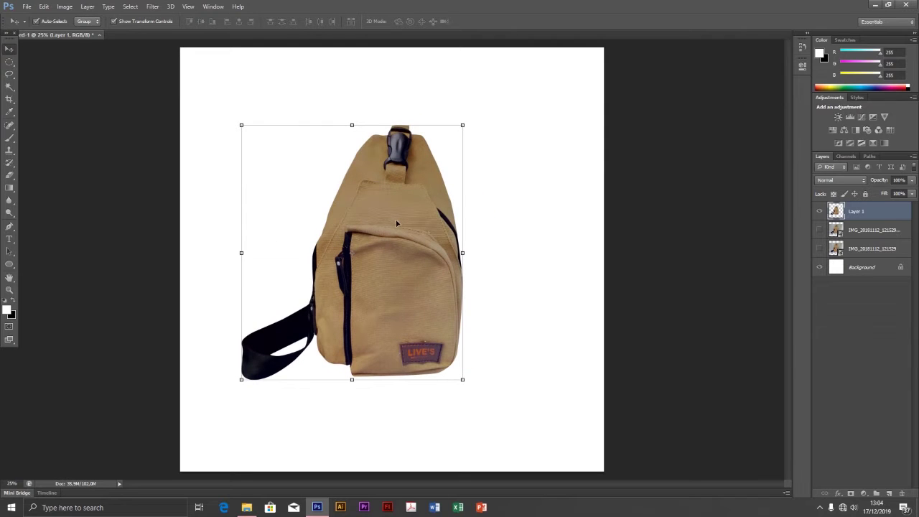
drag(399, 221, 404, 219)
key(ctrl+z)
Add a bag-masked Brightness/Contrast layer with brightness 56 and contrast 17
ctrl+click(837, 211)
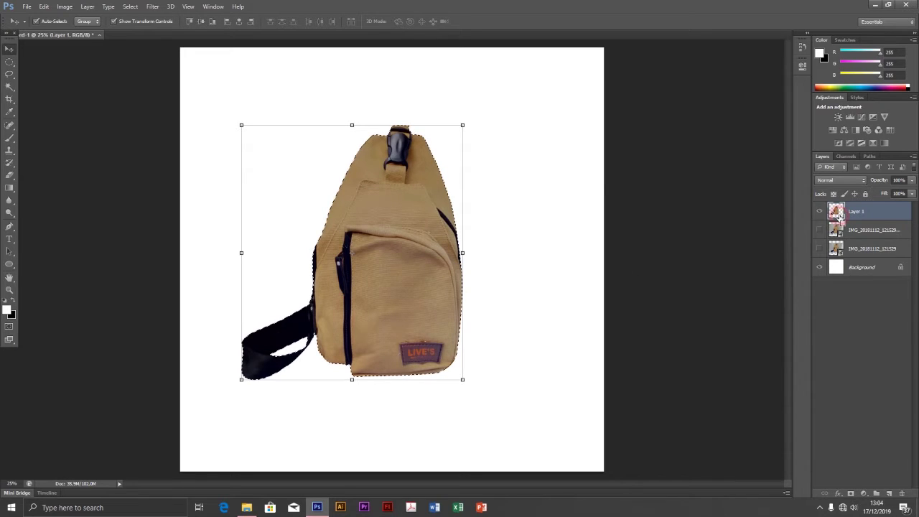
click(864, 494)
click(877, 320)
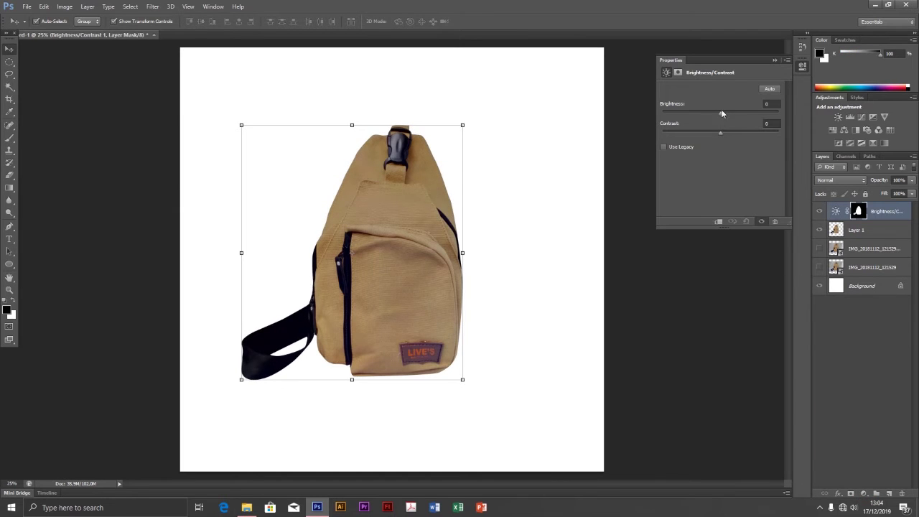
drag(731, 112, 742, 115)
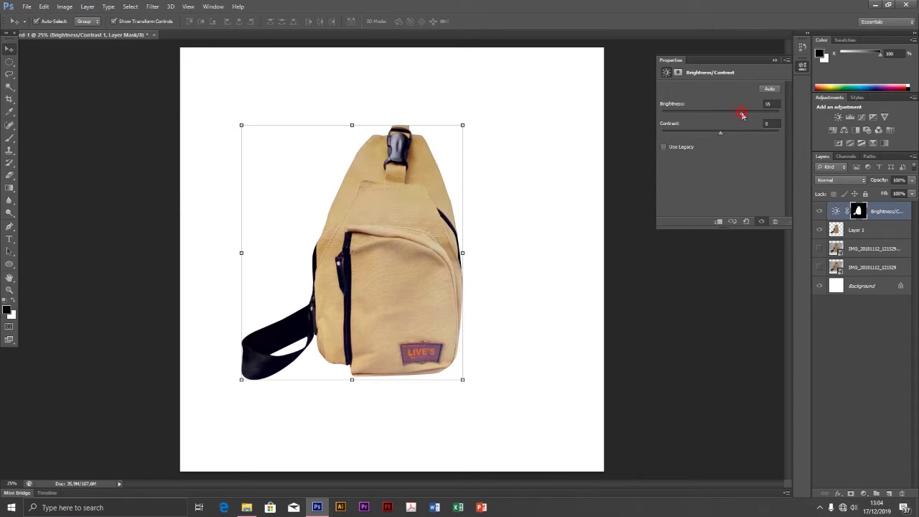
drag(736, 137, 731, 140)
drag(742, 115, 751, 115)
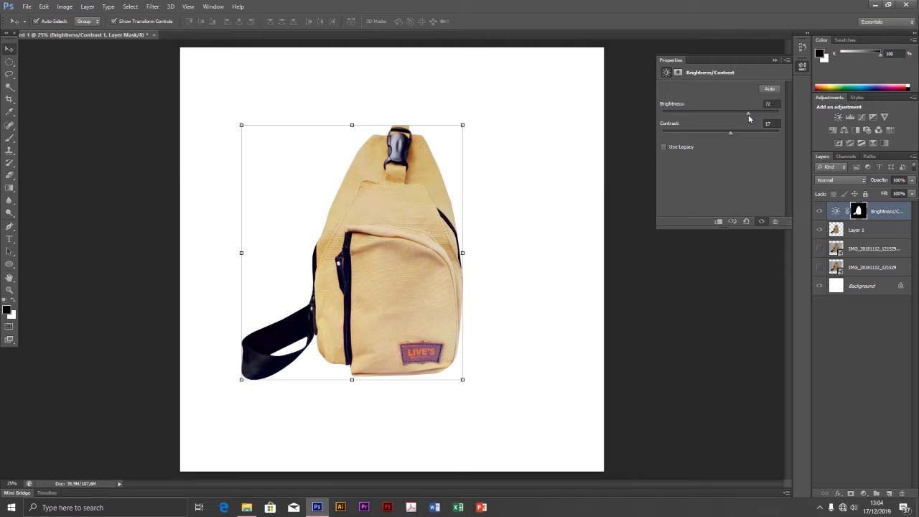
drag(743, 118, 743, 118)
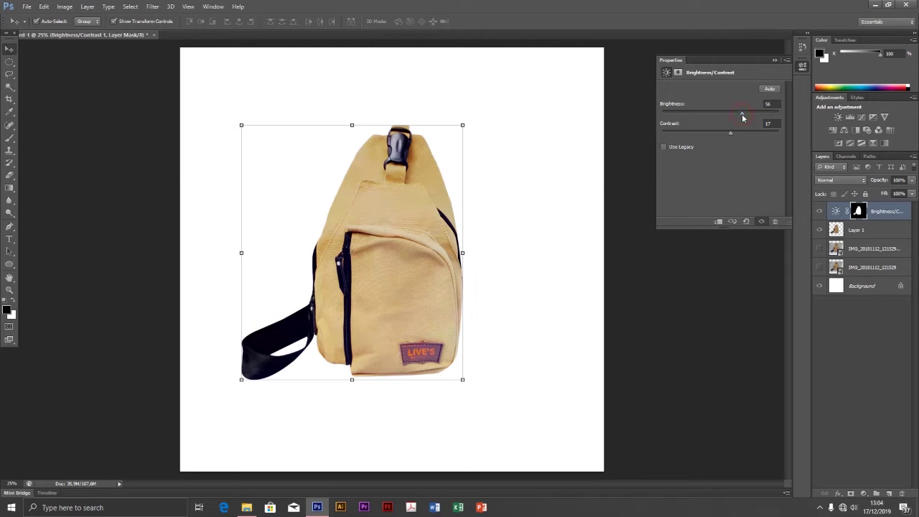
click(774, 60)
Reload the bag's outline from Layer 1 and open the adjustment layers list
click(835, 230)
ctrl+click(834, 230)
click(862, 494)
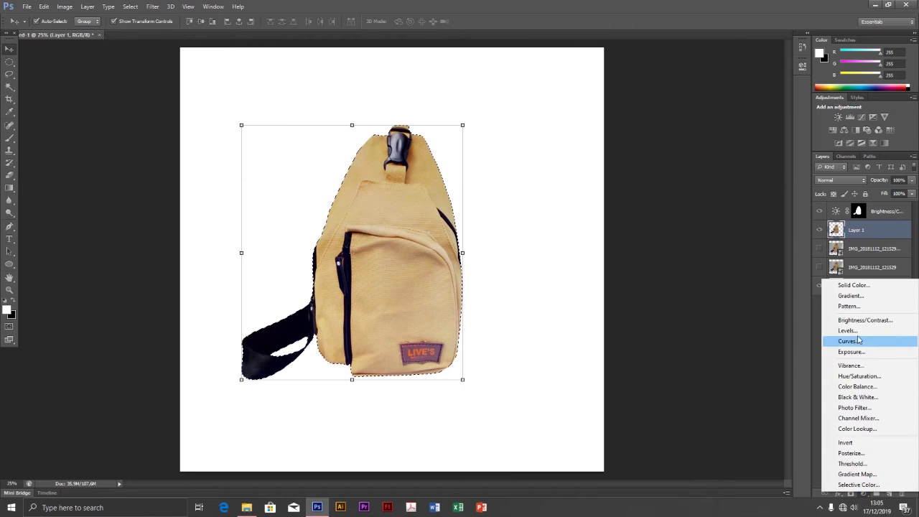
Add a bag-masked Vibrance layer with vibrance +40 and saturation +24
click(846, 366)
mouse_move(721, 98)
mouse_down()
mouse_move(737, 98)
mouse_move(722, 119)
mouse_up()
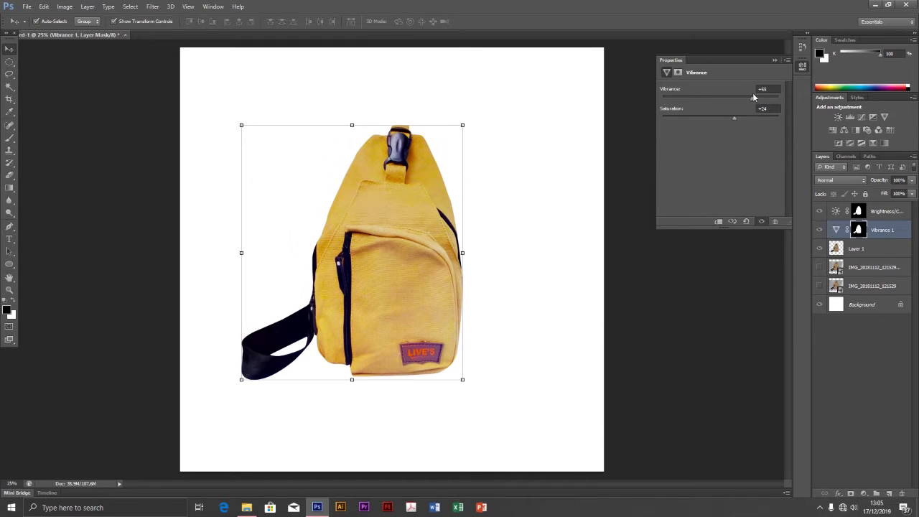
drag(752, 94, 754, 95)
click(773, 60)
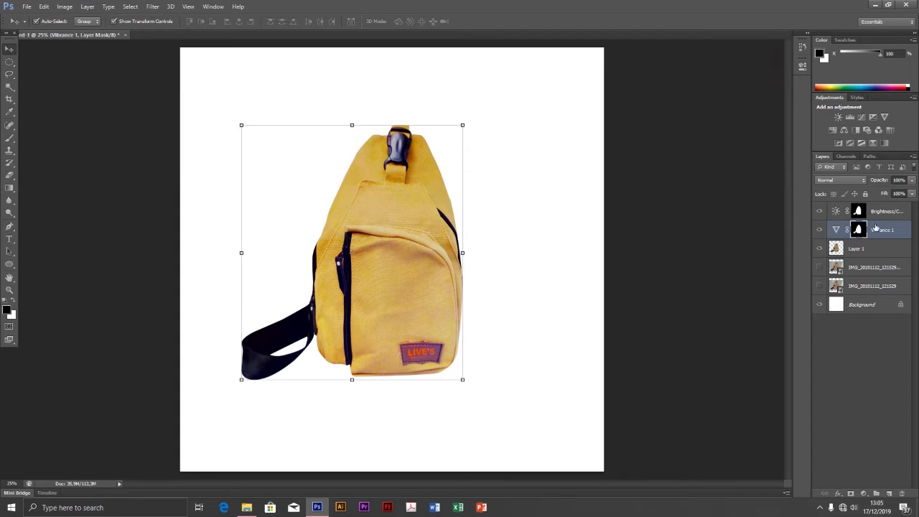
click(873, 211)
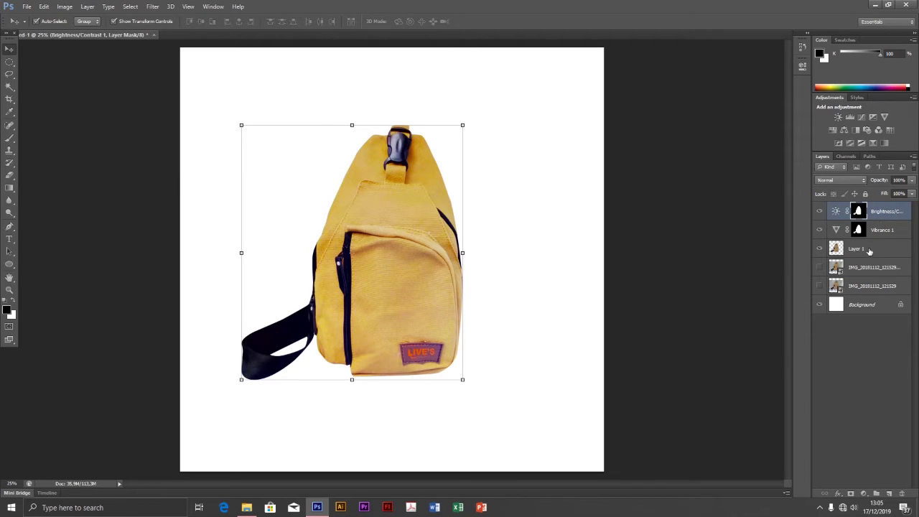
Group Layer 1 with its adjustments, duplicate the group, and hide the original Group 1
shift+click(868, 251)
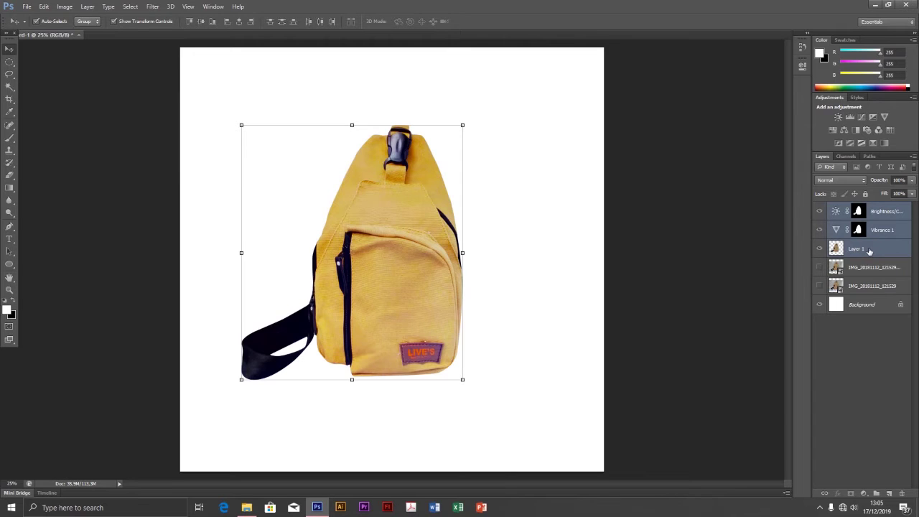
key(ctrl+g)
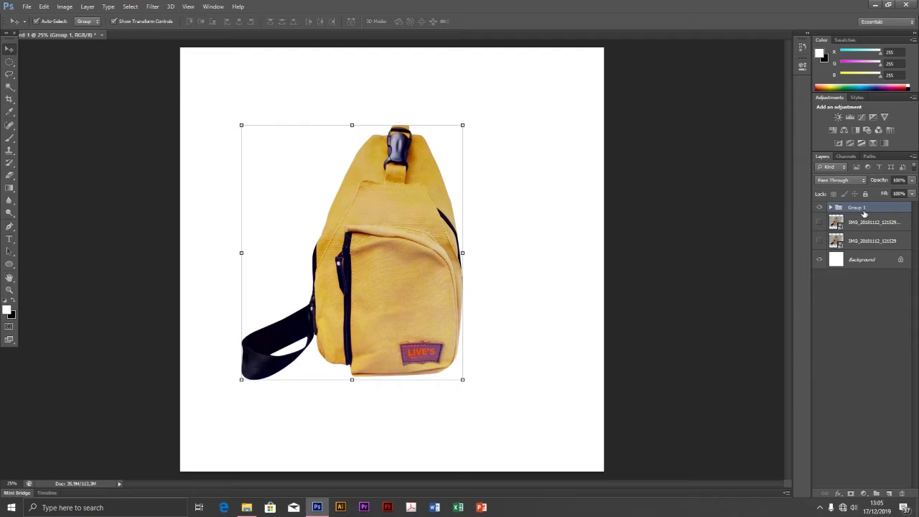
key(ctrl+j)
click(820, 220)
Convert the Group 1 copy into a smart object
right_click(876, 209)
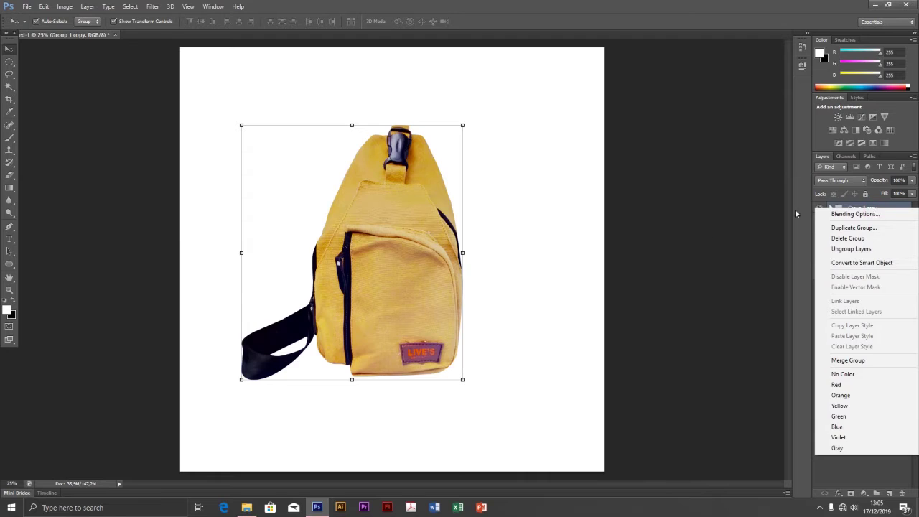
click(718, 231)
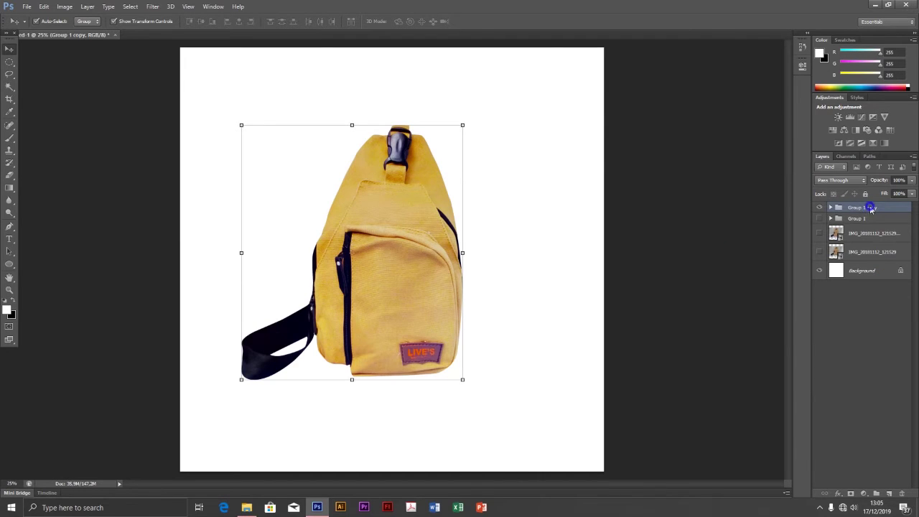
right_click(871, 208)
click(860, 261)
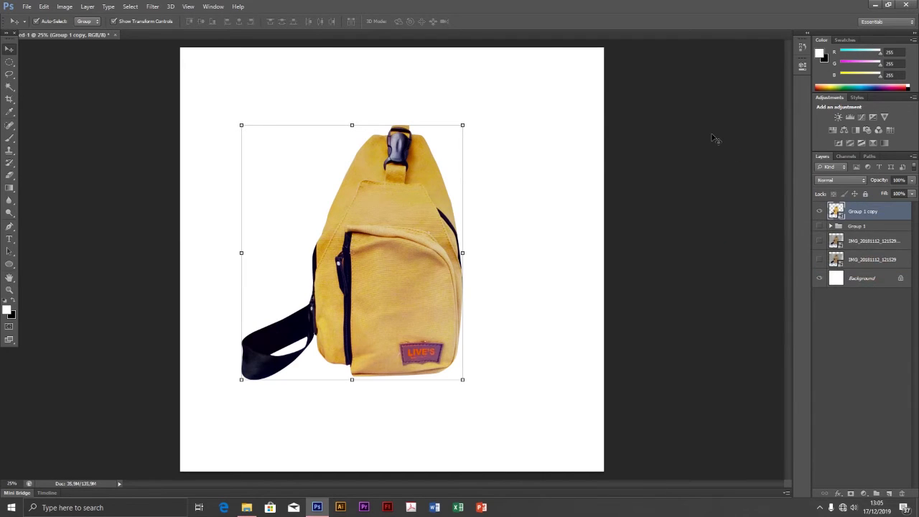
Nudge the smart-object bag slightly right on the canvas
drag(336, 229, 369, 226)
key(z)
alt+drag(473, 267, 413, 279)
key(v)
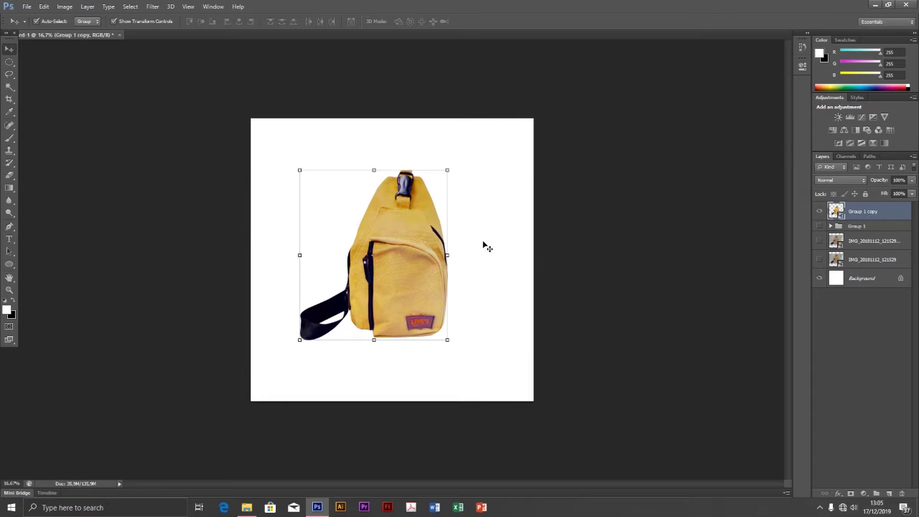
click(488, 246)
Drag the wood photo from the Format Online Shop folder toward the canvas
click(246, 508)
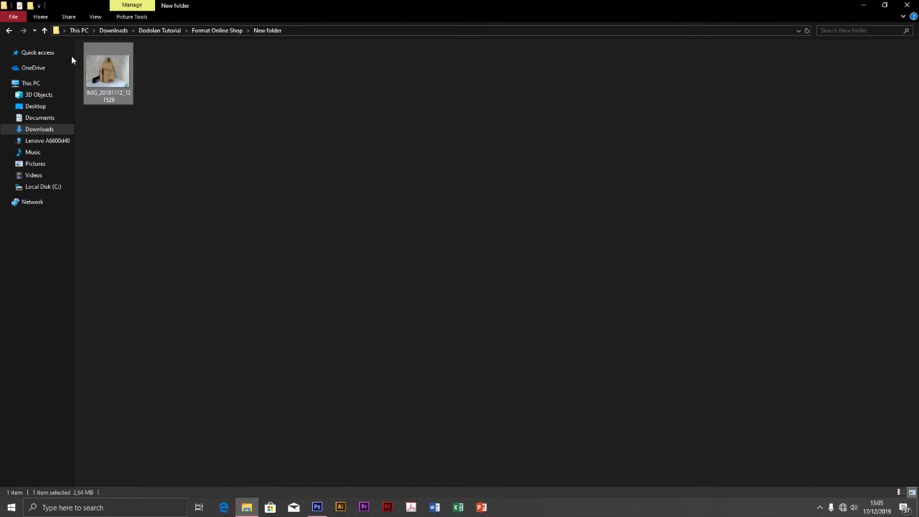
click(43, 30)
mouse_move(161, 72)
mouse_down()
mouse_move(310, 361)
mouse_move(364, 214)
mouse_up()
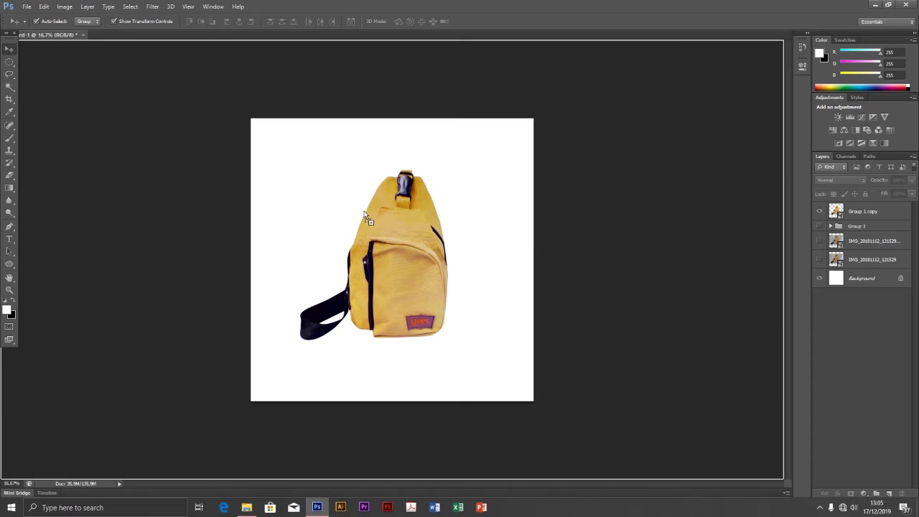
Place shutterstock_124956200 scaled to cover the canvas and move it beneath Group 1 copy
drag(364, 214, 363, 210)
drag(307, 150, 311, 147)
drag(532, 303, 668, 415)
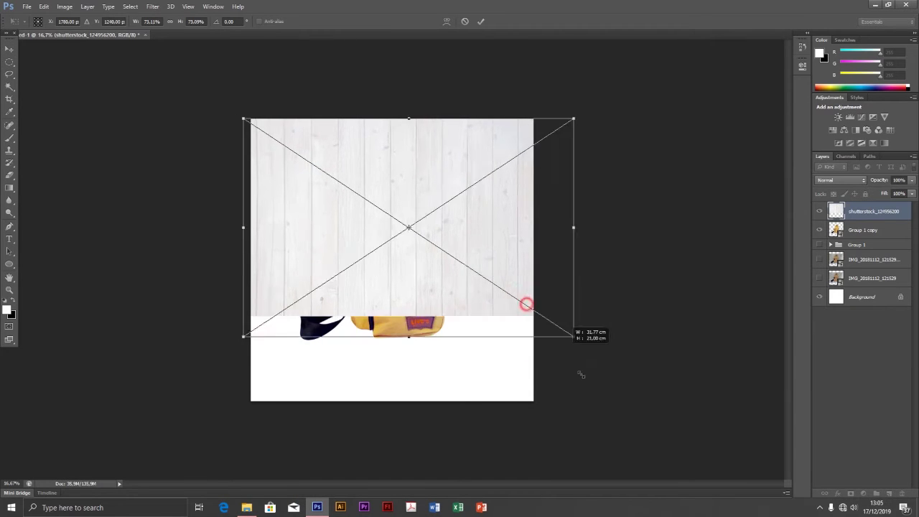
drag(467, 299, 421, 293)
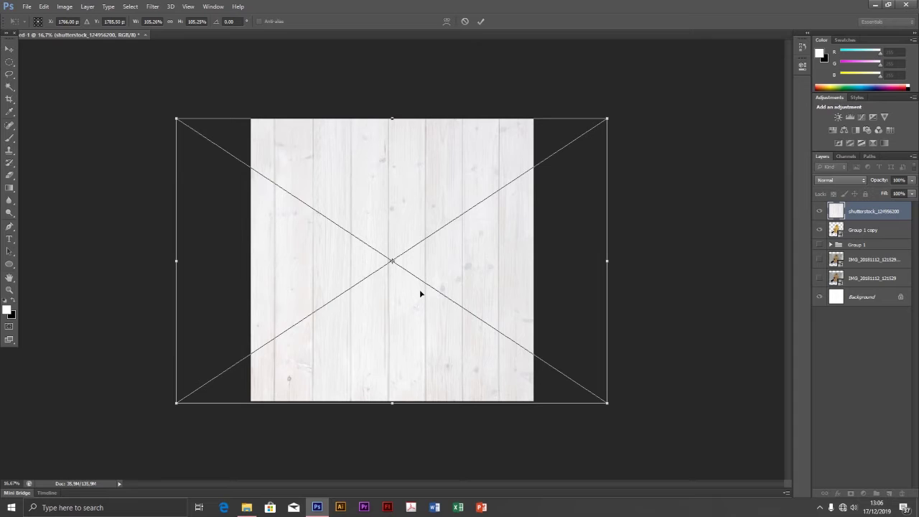
key(Return)
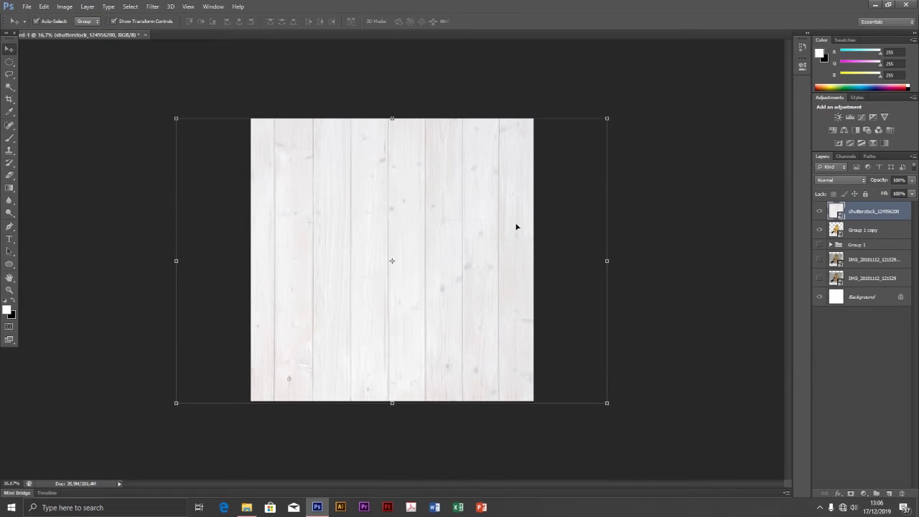
drag(879, 211, 880, 236)
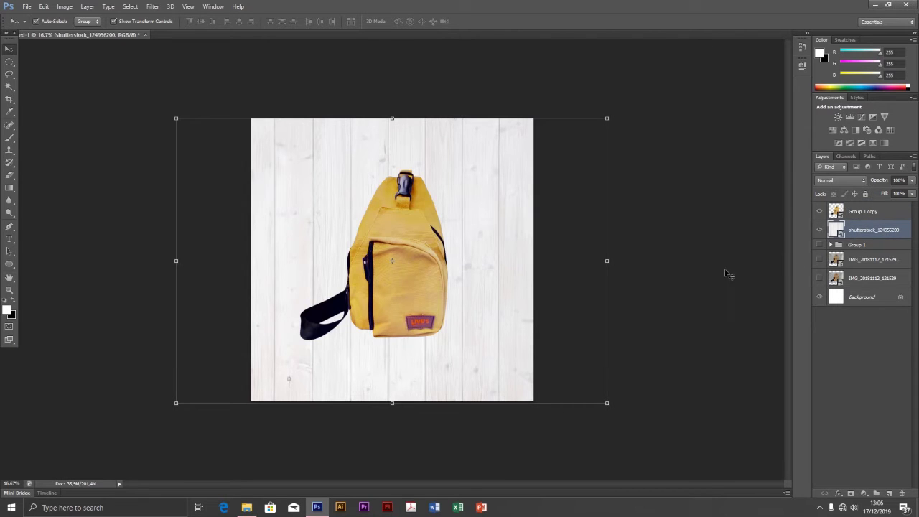
key(z)
alt+click(414, 272)
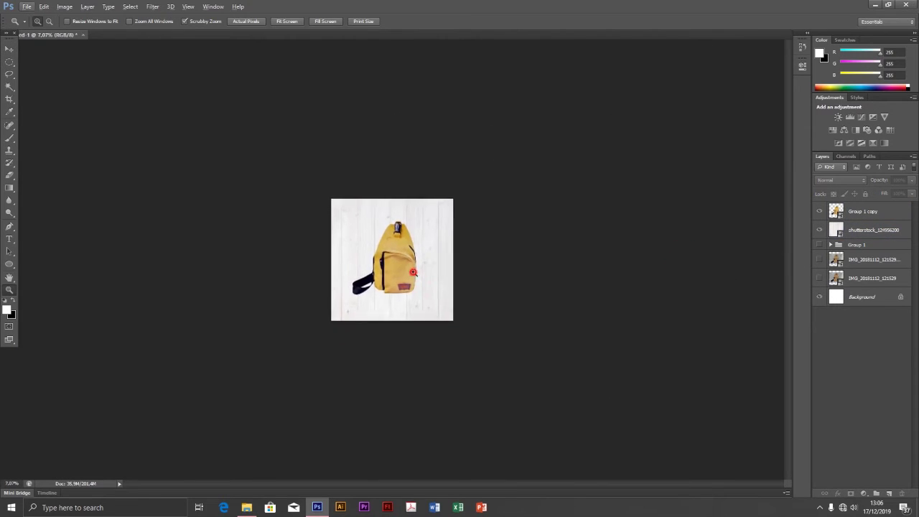
Scale the yellow bag down to about 84% and reposition it slightly
click(413, 272)
click(414, 272)
key(v)
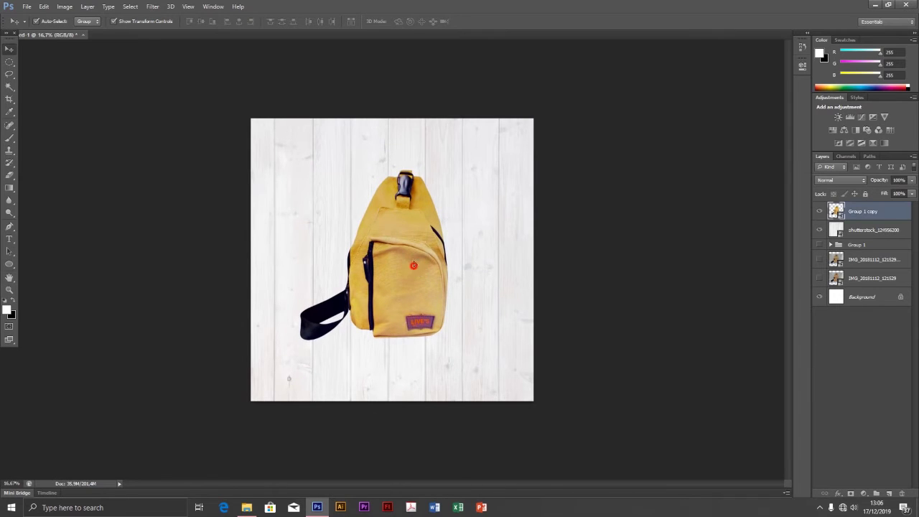
drag(410, 263, 398, 258)
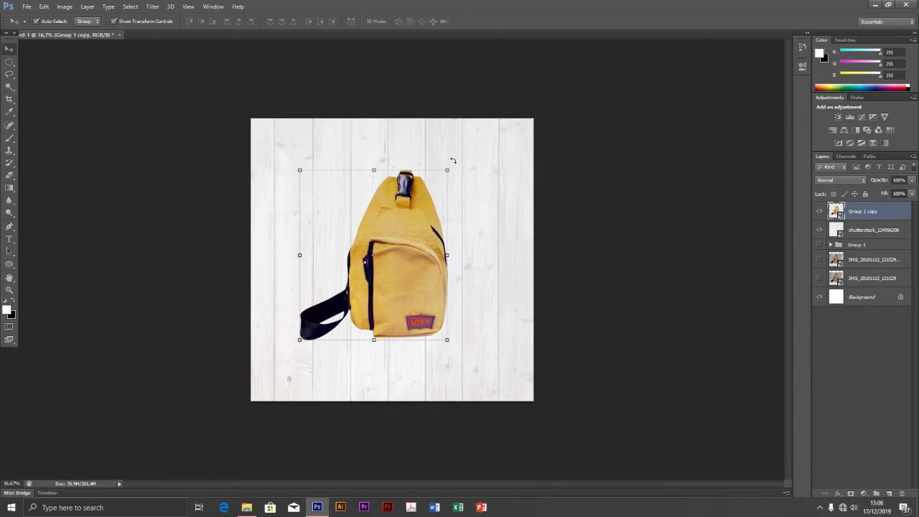
mouse_move(448, 169)
mouse_down()
mouse_move(418, 205)
mouse_move(440, 205)
mouse_up()
drag(401, 259, 416, 246)
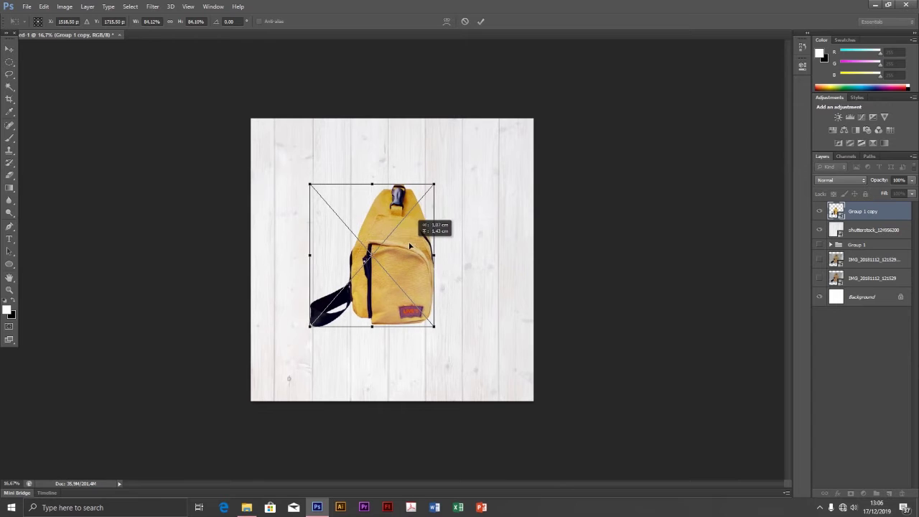
drag(417, 247, 410, 247)
key(Return)
key(shift+Right)
key(shift+Right)
Reposition the wood background layer behind the bag
click(650, 212)
key(z)
scroll(482, 242, down, 2)
click(435, 270)
click(433, 273)
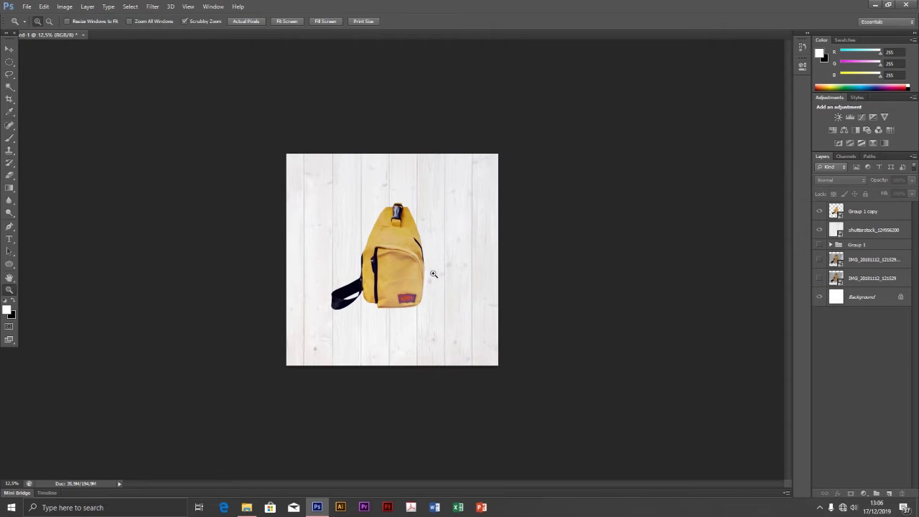
click(433, 274)
key(v)
mouse_move(502, 185)
mouse_down()
mouse_move(463, 190)
mouse_move(624, 191)
mouse_up()
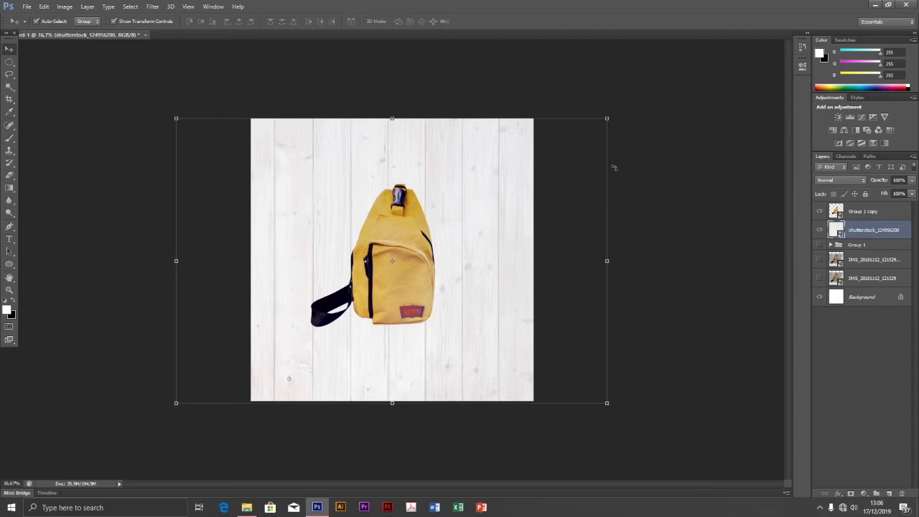
click(625, 177)
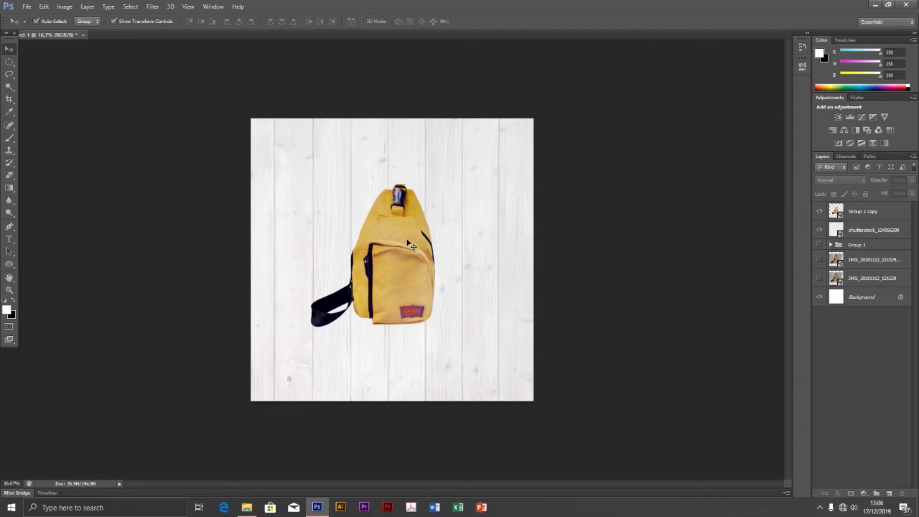
Load the wood layer's outline as a selection and add a Solid Color fill
click(840, 231)
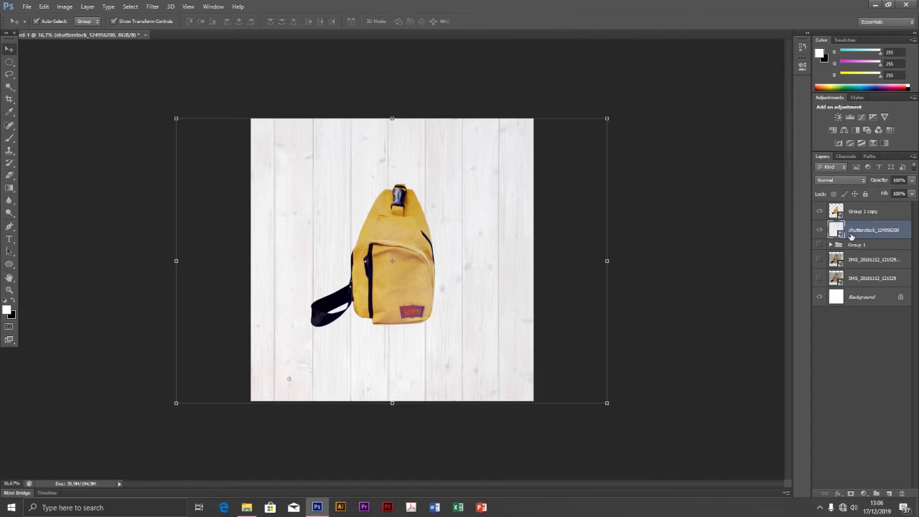
ctrl+click(837, 229)
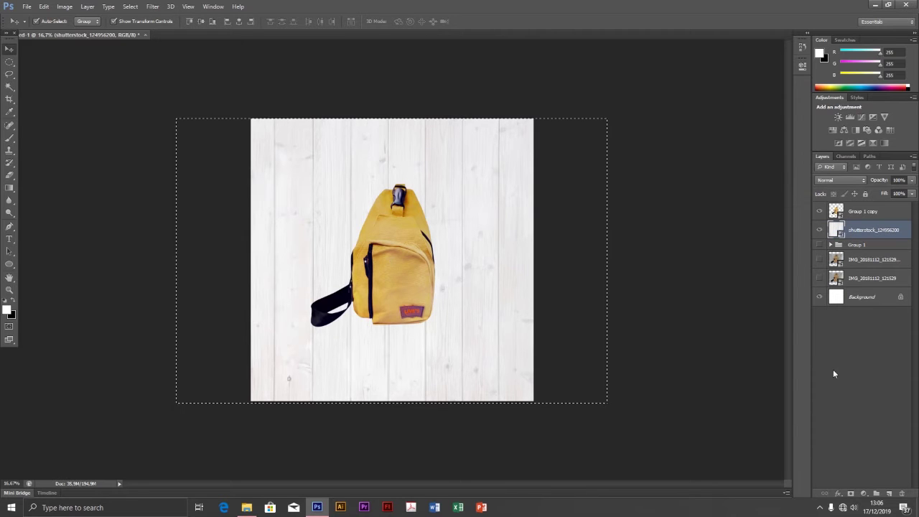
click(861, 493)
click(868, 289)
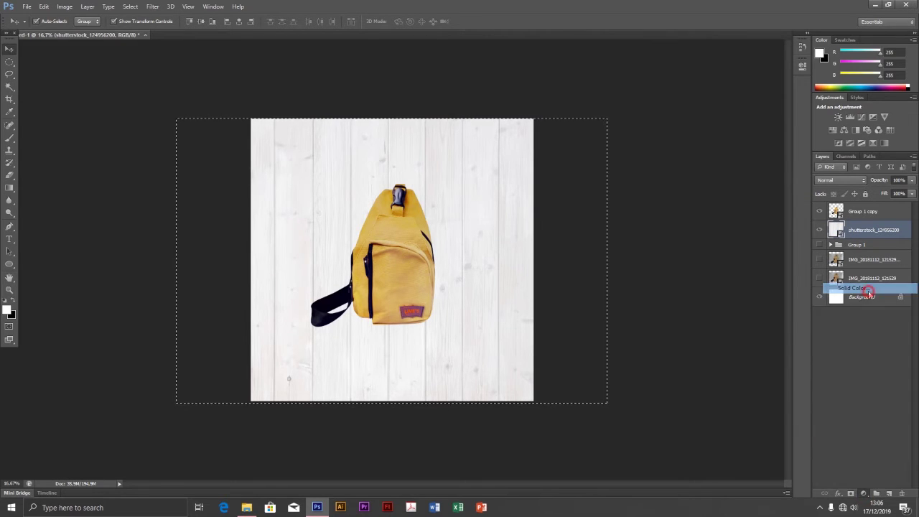
Give the fill a light yellow colour and set Color Fill 1 to Color Burn
click(648, 230)
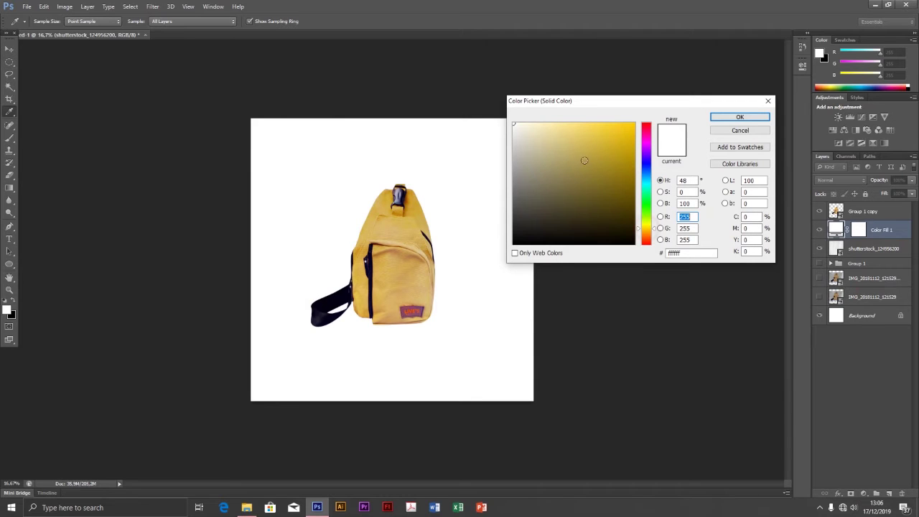
mouse_move(568, 147)
mouse_down()
mouse_move(550, 144)
mouse_move(565, 133)
mouse_up()
click(740, 119)
key(v)
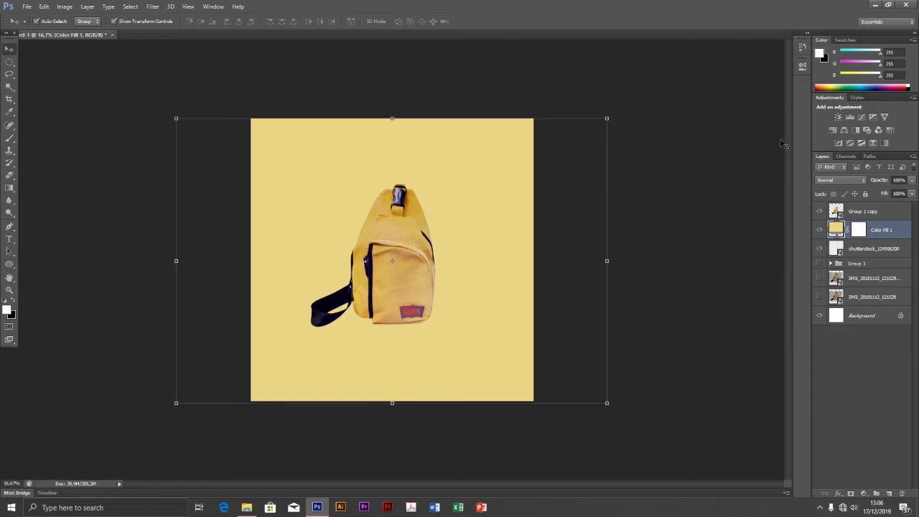
click(847, 181)
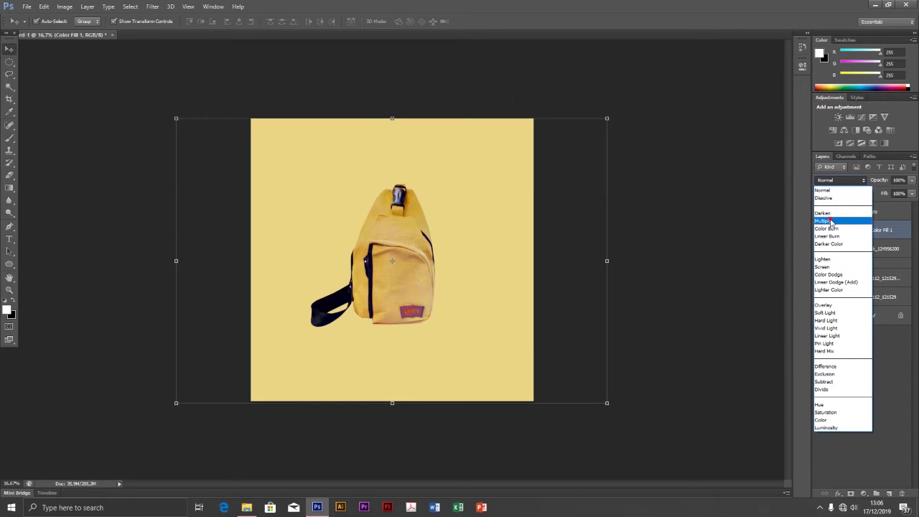
click(833, 221)
Try 66% opacity on Color Fill 1, keep Color Burn, and reopen its colour picker
scroll(840, 181, down, 1)
scroll(839, 182, down, 1)
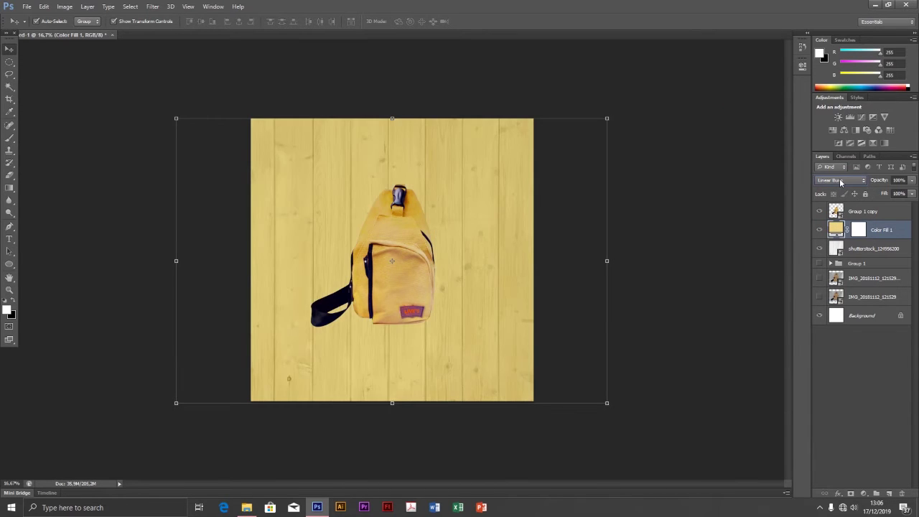
scroll(840, 181, down, 1)
scroll(839, 179, down, 1)
scroll(839, 179, down, 1)
scroll(839, 180, down, 1)
scroll(839, 179, down, 2)
scroll(840, 180, down, 1)
scroll(839, 180, down, 1)
scroll(839, 179, down, 1)
scroll(840, 179, up, 2)
scroll(840, 179, up, 2)
scroll(839, 180, up, 1)
scroll(839, 179, up, 1)
scroll(839, 179, down, 1)
scroll(839, 180, up, 1)
click(912, 180)
mouse_move(908, 191)
mouse_down()
mouse_move(889, 194)
mouse_move(912, 193)
mouse_up()
click(839, 180)
click(838, 191)
scroll(837, 179, down, 2)
scroll(837, 179, down, 2)
scroll(837, 179, up, 1)
scroll(837, 179, up, 1)
scroll(837, 179, down, 1)
scroll(837, 179, down, 1)
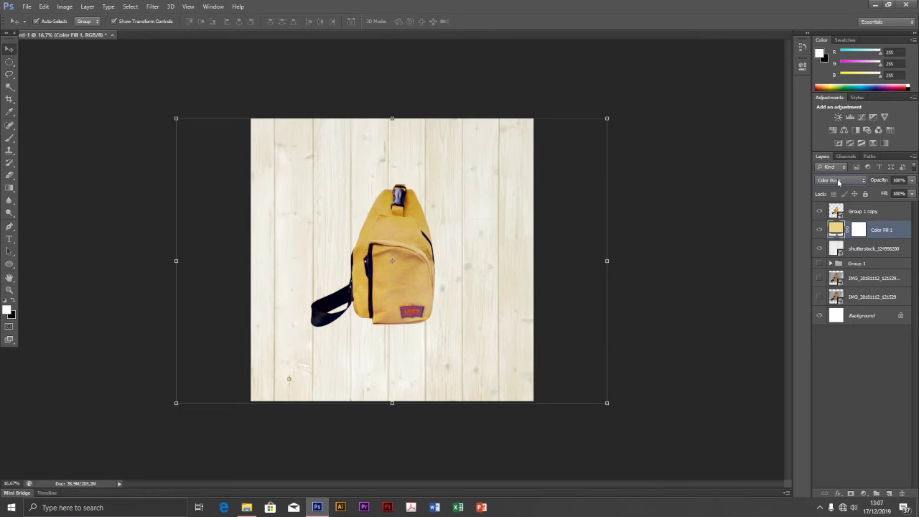
double_click(835, 229)
Change Color Fill 1 to the golden-brown #a87824
click(602, 143)
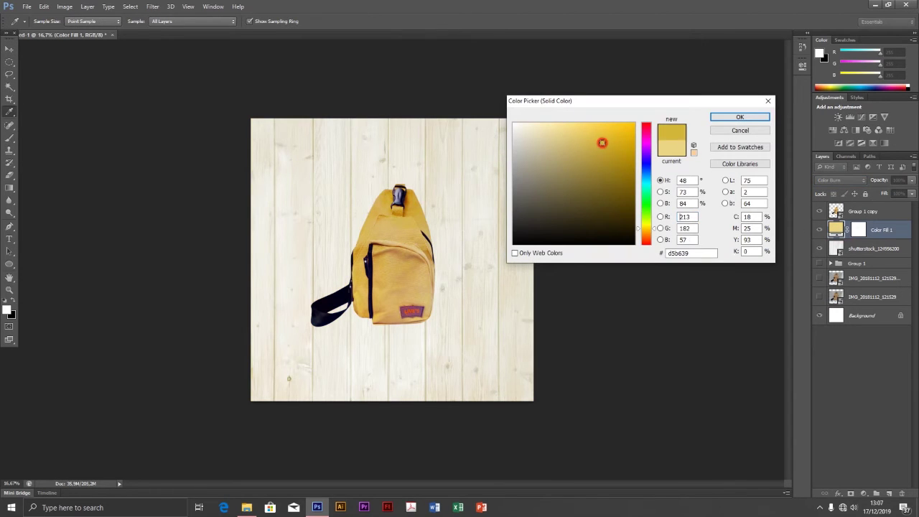
drag(529, 143, 589, 164)
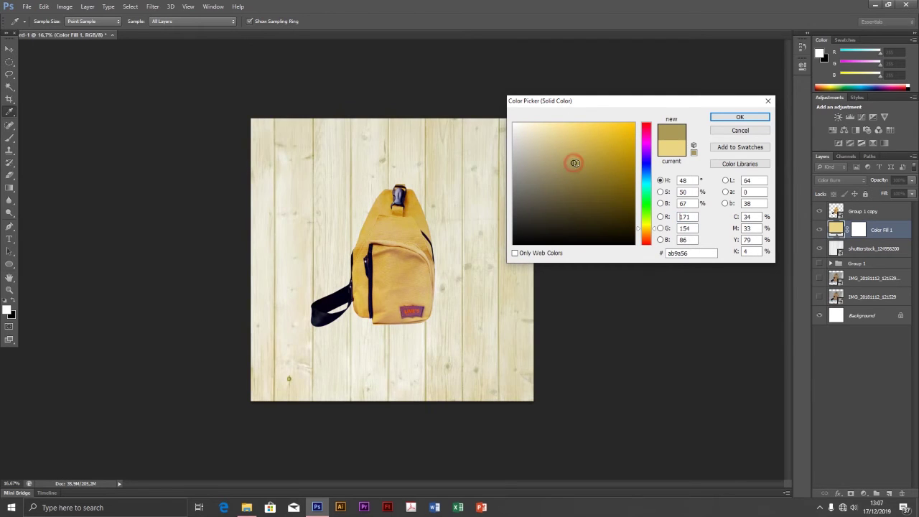
click(608, 149)
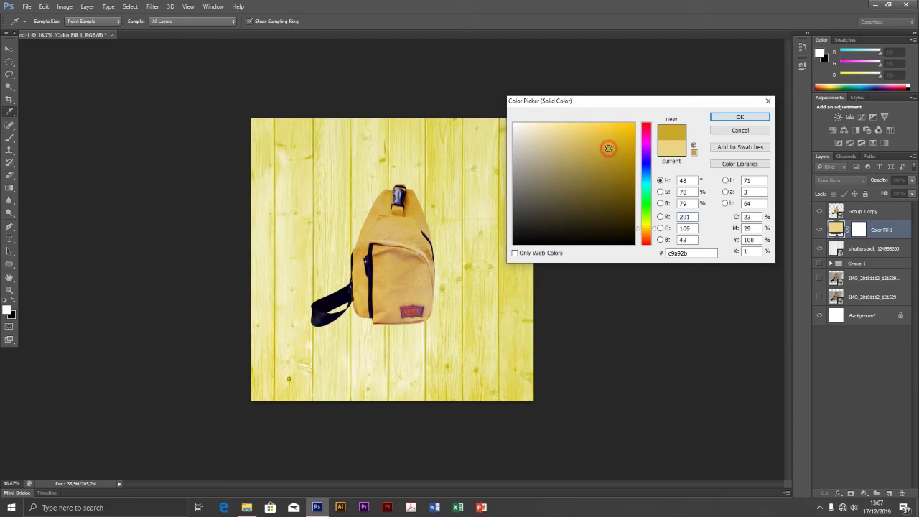
drag(641, 227, 639, 234)
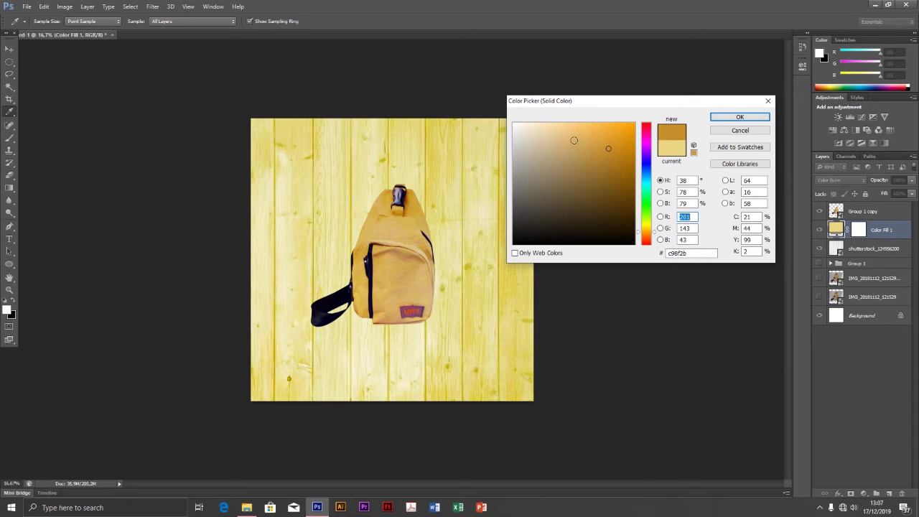
click(573, 140)
click(599, 140)
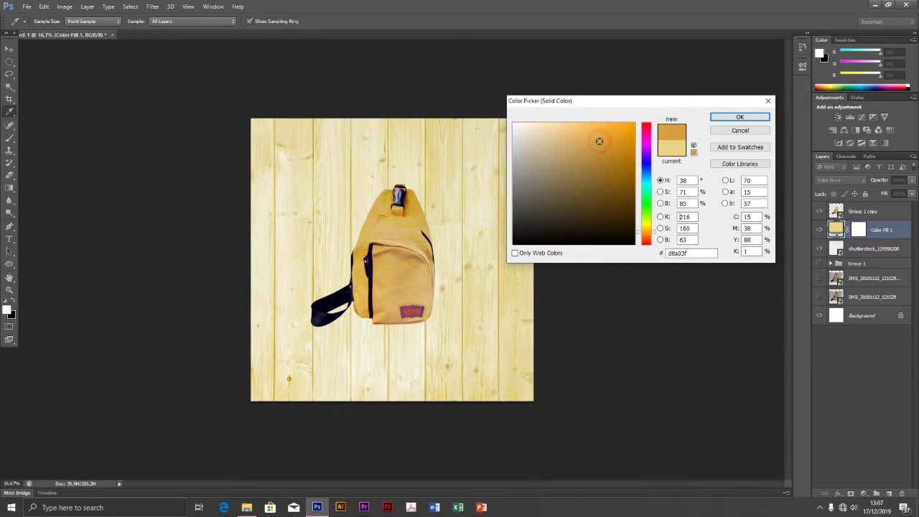
click(609, 166)
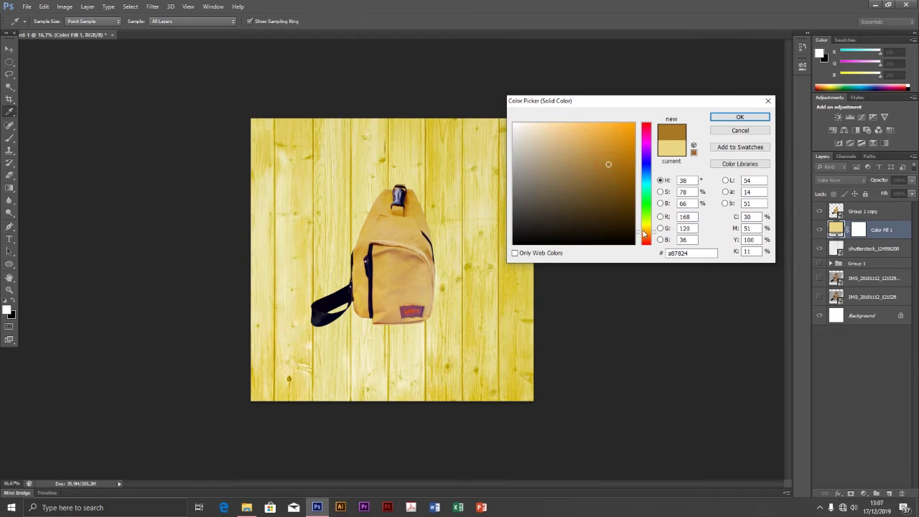
drag(640, 232, 641, 232)
click(740, 117)
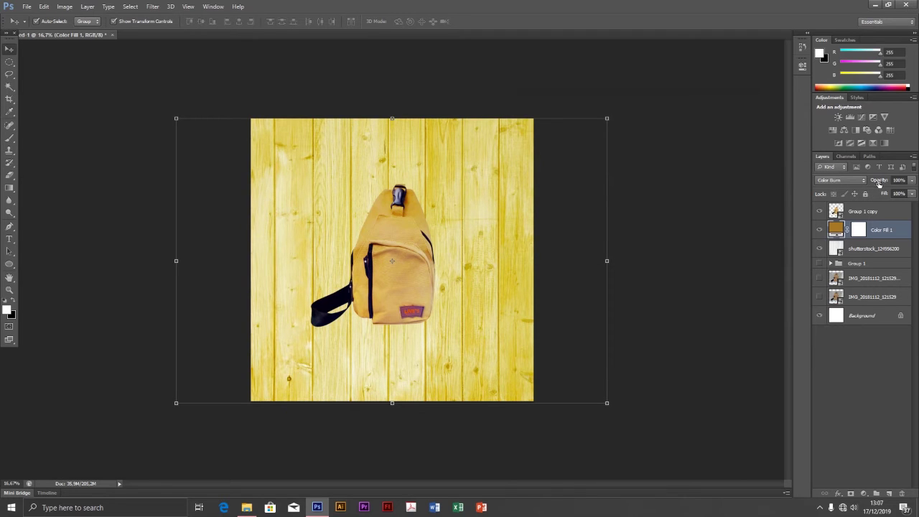
Lower Color Fill 1's opacity so the wood planks turn pale cream
click(910, 180)
drag(907, 192, 887, 194)
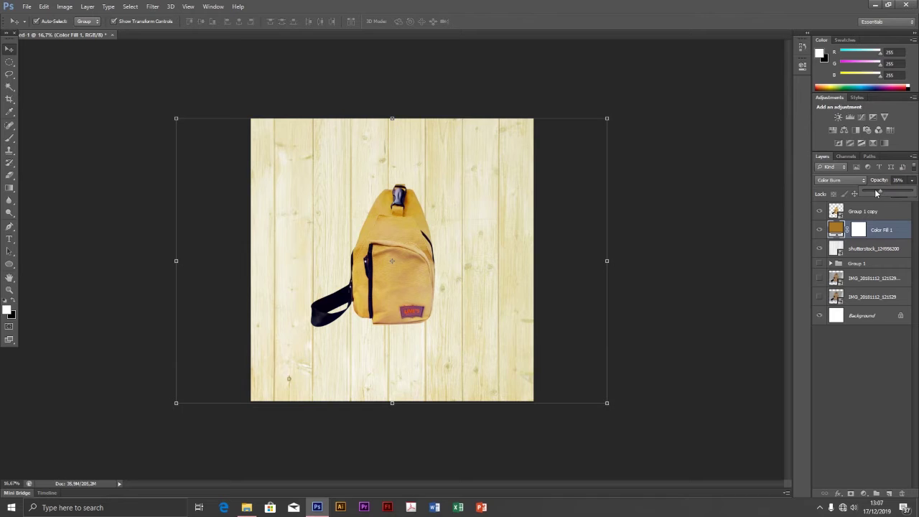
click(689, 215)
key(z)
alt+click(397, 261)
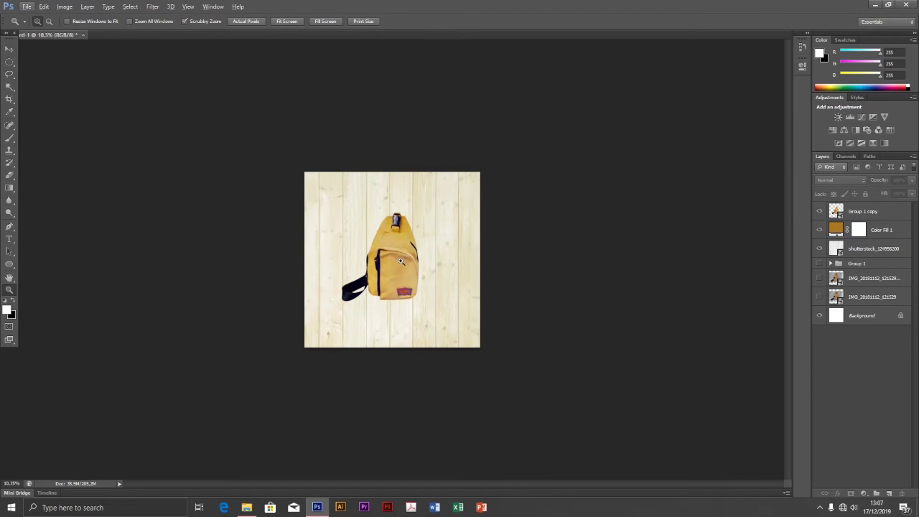
click(401, 261)
alt+click(394, 259)
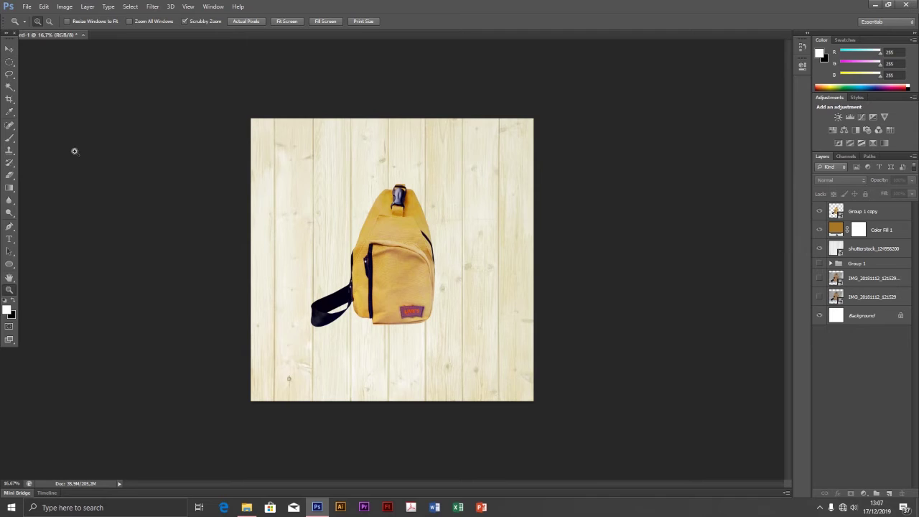
click(9, 48)
Add a black Solid Color fill layer shaped like the bag's outline
mouse_move(390, 262)
mouse_down()
mouse_move(371, 264)
mouse_move(405, 271)
mouse_up()
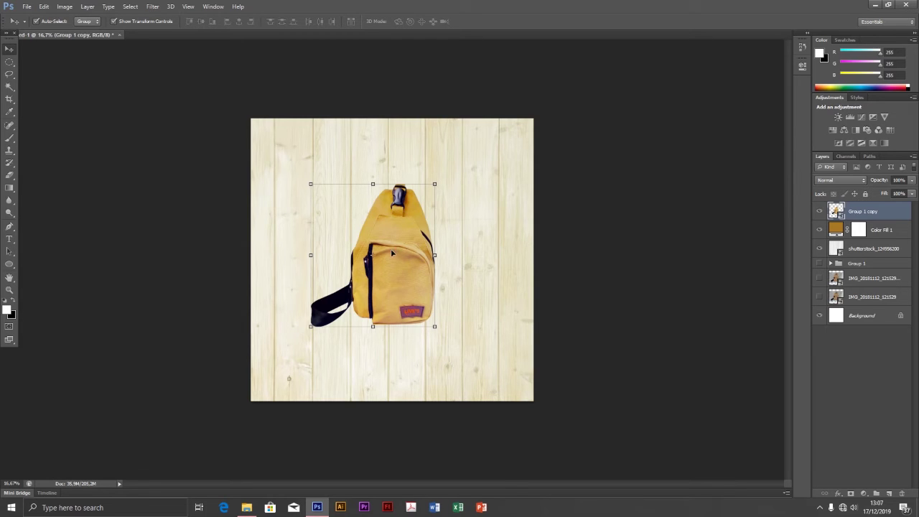
ctrl+click(840, 215)
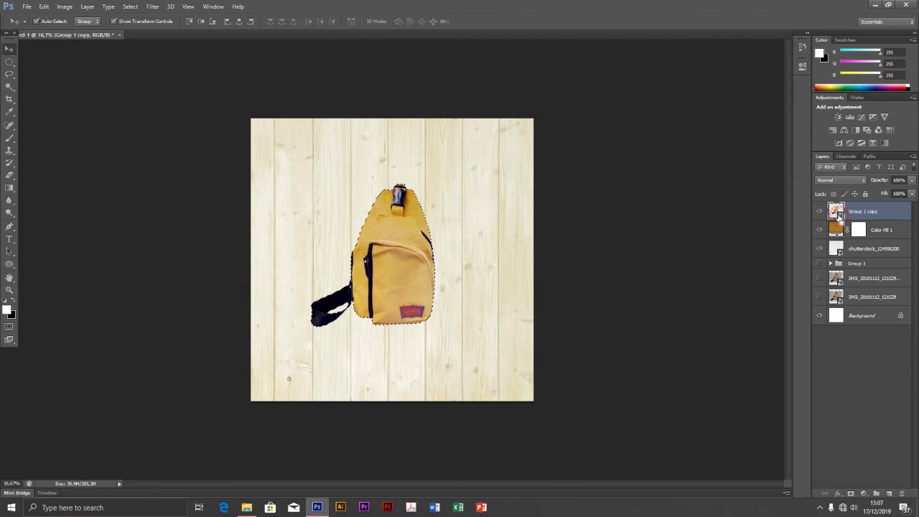
click(863, 494)
click(854, 287)
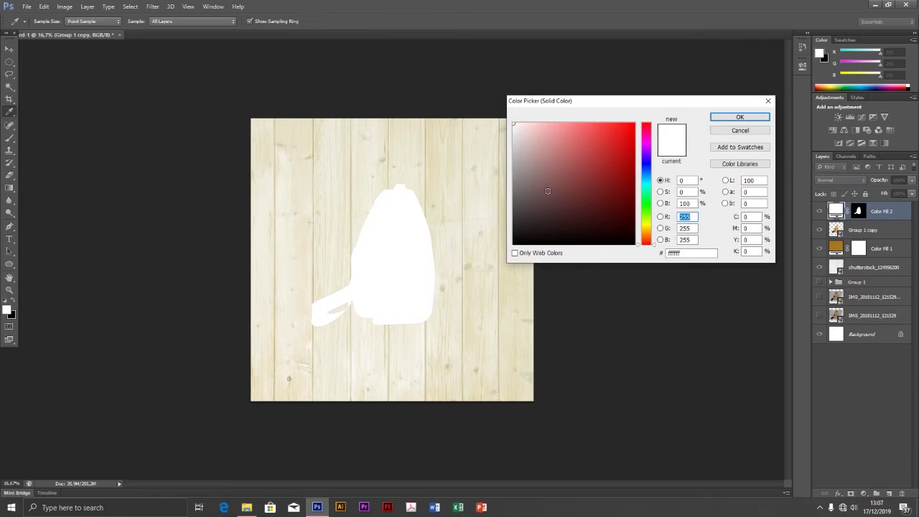
click(740, 117)
Apply a 40 px Gaussian Blur to the black fill and move it beneath Group 1 copy
click(152, 7)
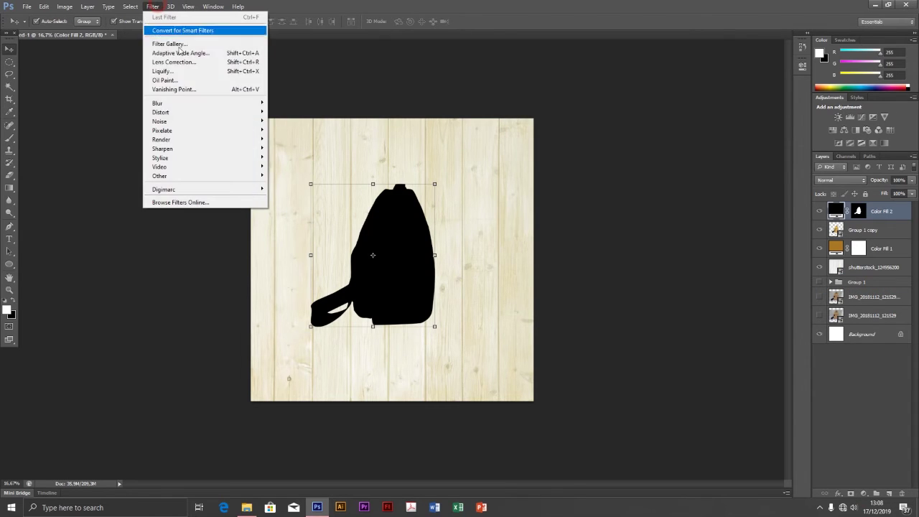
click(311, 172)
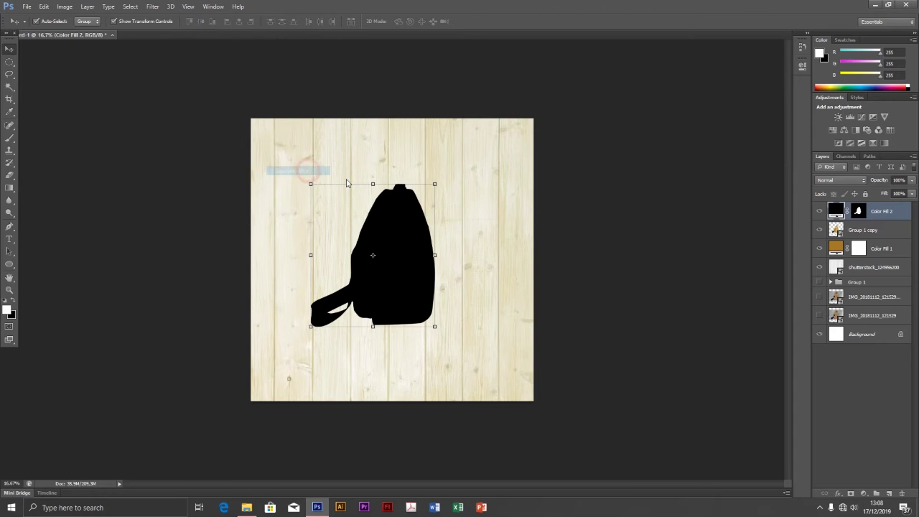
click(440, 195)
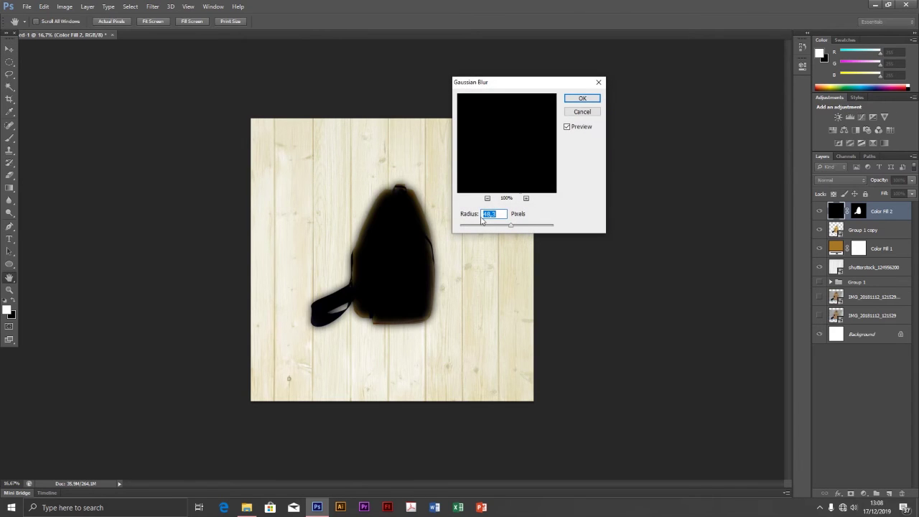
click(491, 226)
drag(481, 228, 508, 225)
text(40)
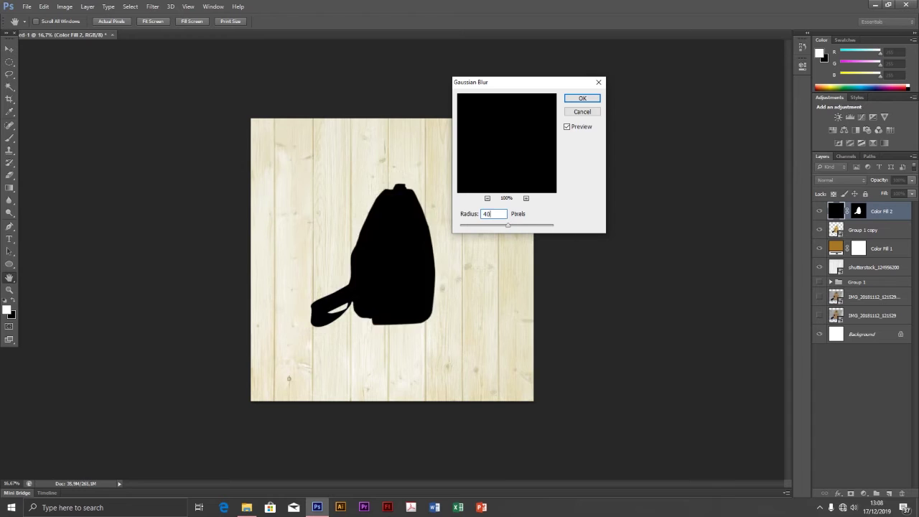
click(571, 101)
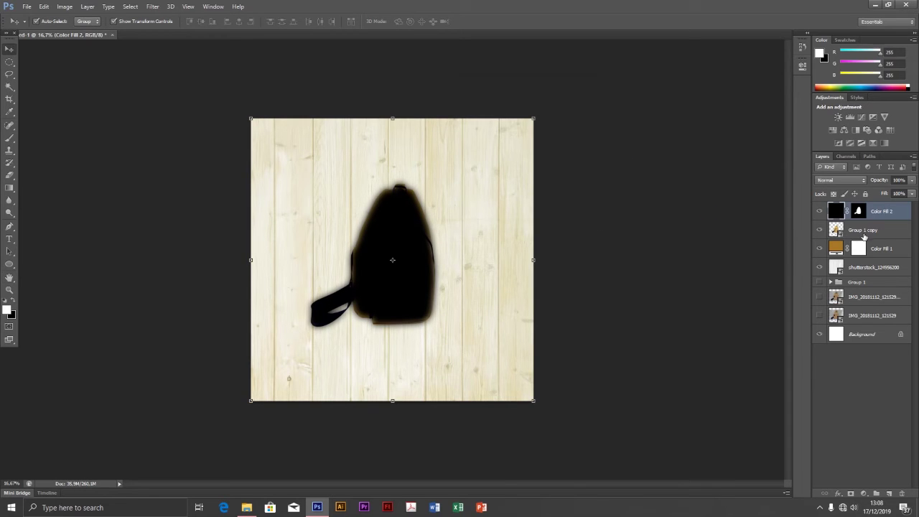
drag(889, 211, 881, 233)
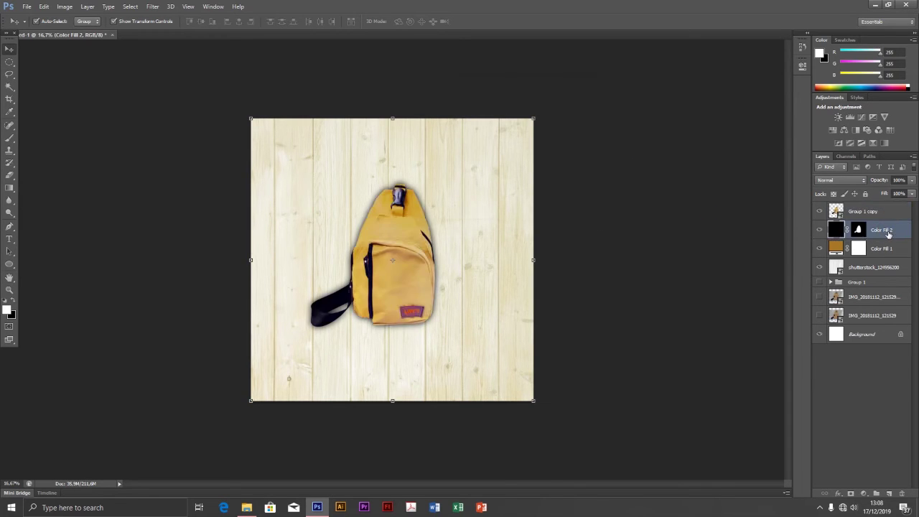
Convert Color Fill 2 to a smart object and nudge the shadow slightly right
right_click(881, 231)
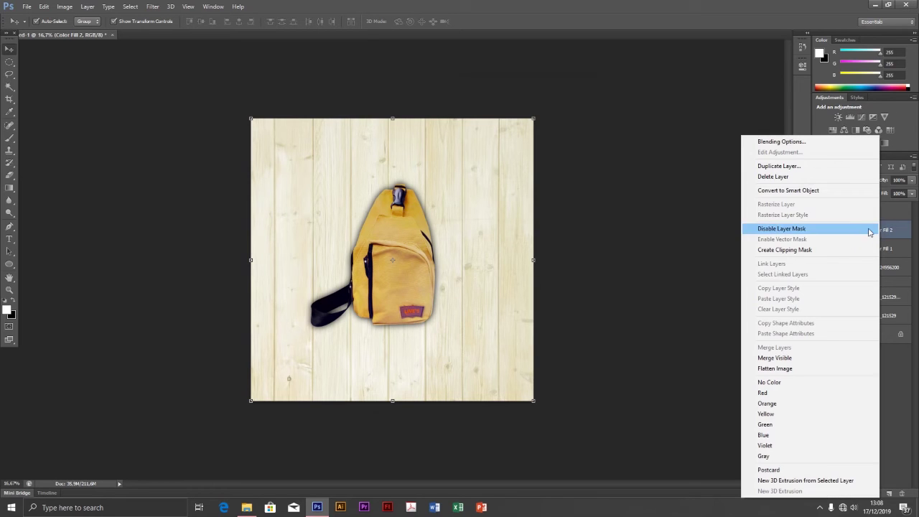
click(813, 190)
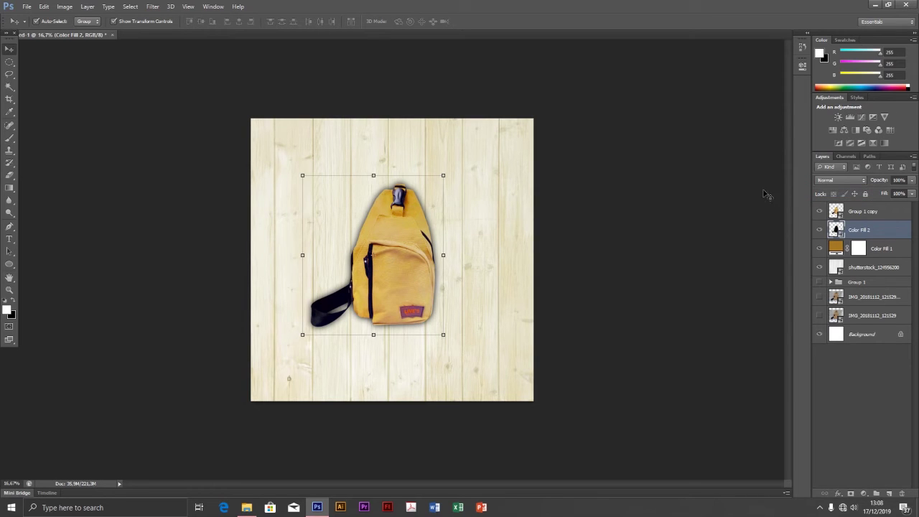
key(shift+Right)
key(shift+Right)
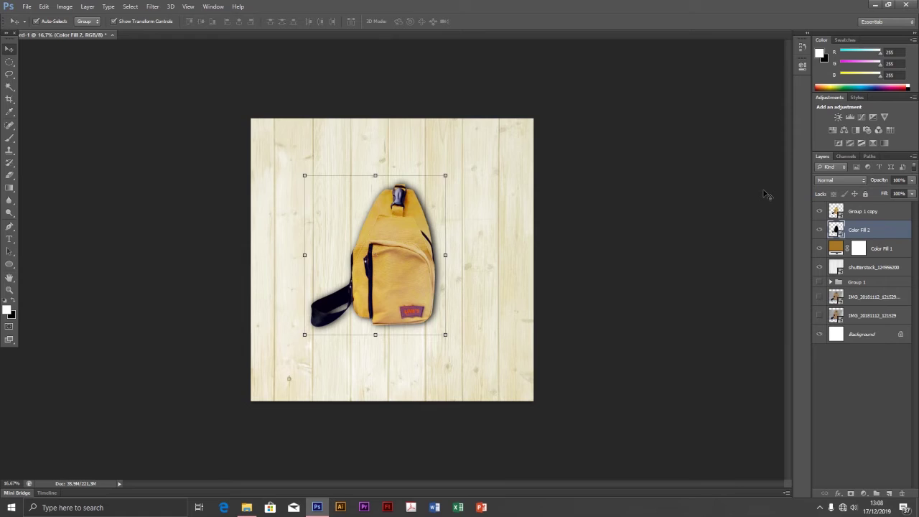
key(shift+Right)
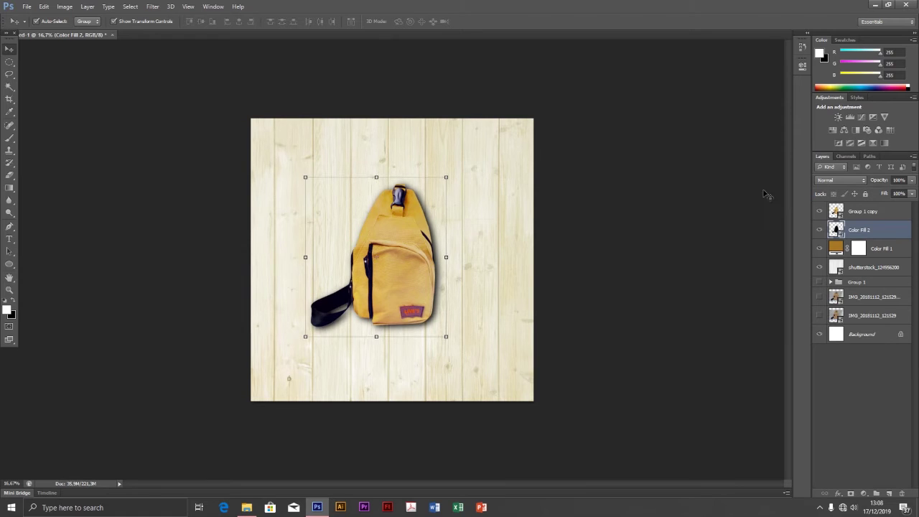
key(shift+Right)
key(shift+Left)
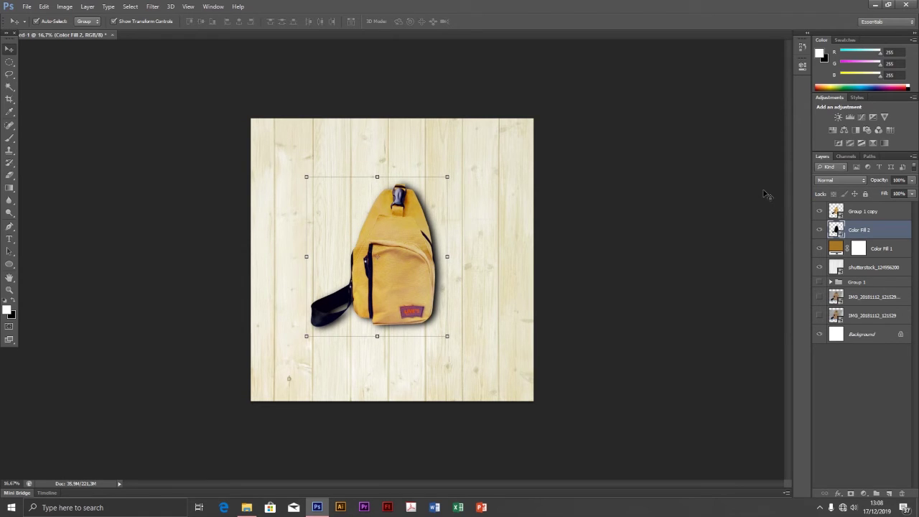
key(shift+Up)
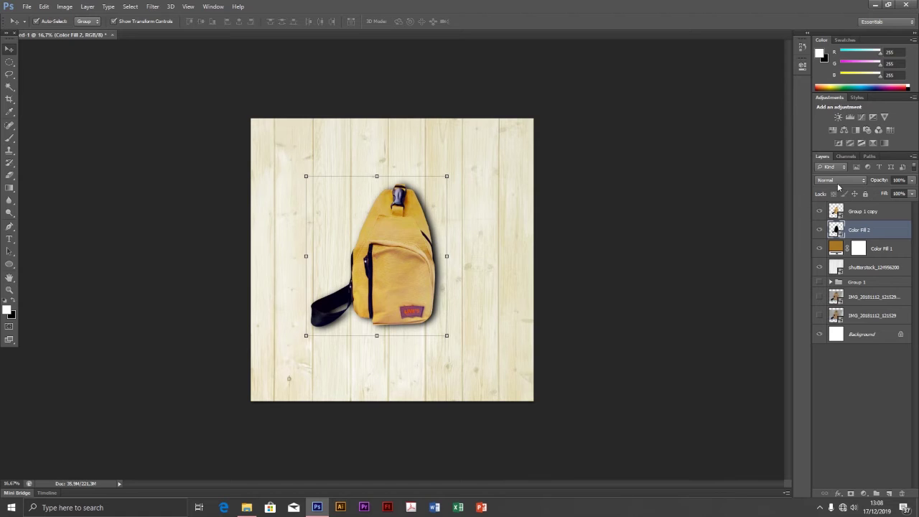
Set the shadow's blend mode to Multiply at 63% opacity
click(840, 180)
click(824, 220)
scroll(848, 181, up, 1)
click(912, 180)
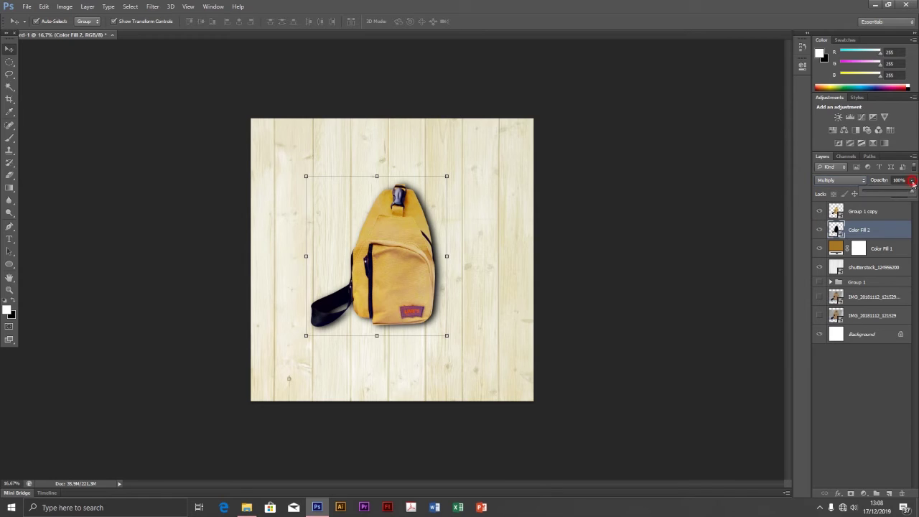
drag(896, 192, 892, 194)
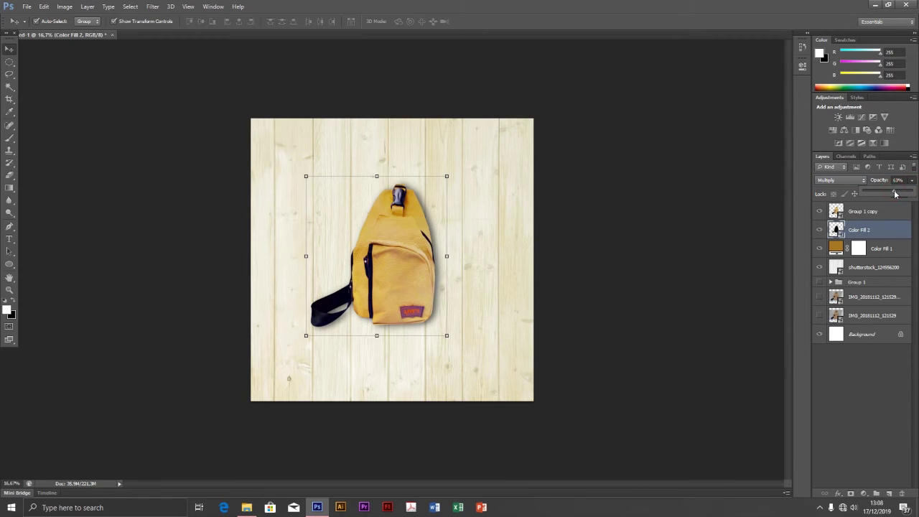
click(641, 262)
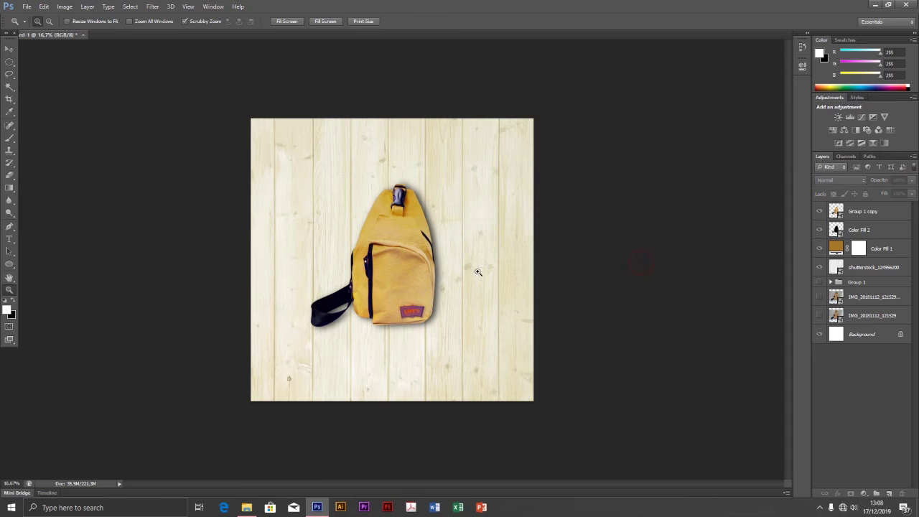
Create an empty Layer 2 at the top of the layer stack for text
key(z)
drag(485, 272, 411, 270)
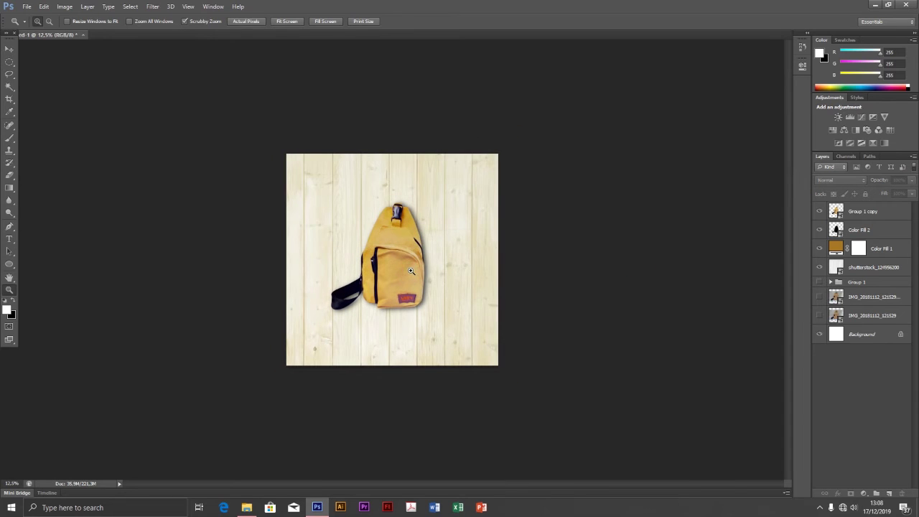
click(411, 271)
click(9, 48)
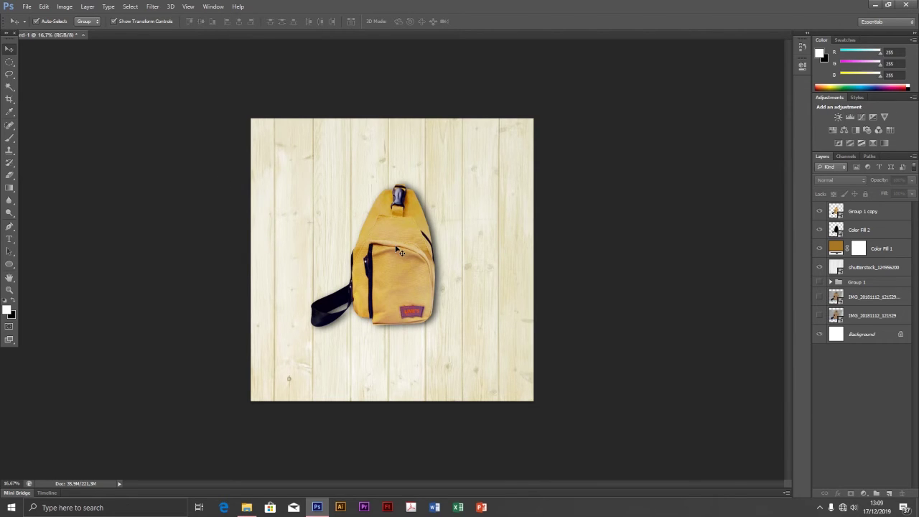
click(889, 493)
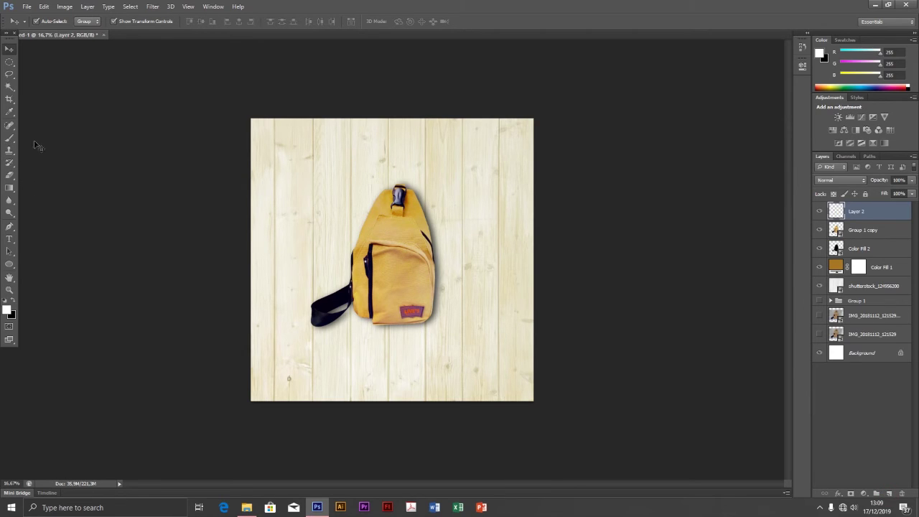
key(t)
Add 'dolan ngalam' watermark text, enlarge it and move it across the bag's middle
click(359, 204)
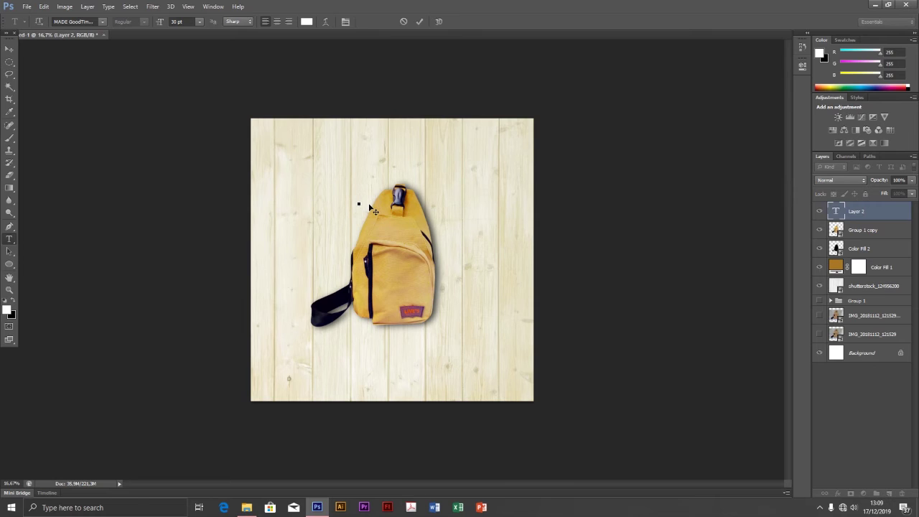
text(dolan ngalam shop)
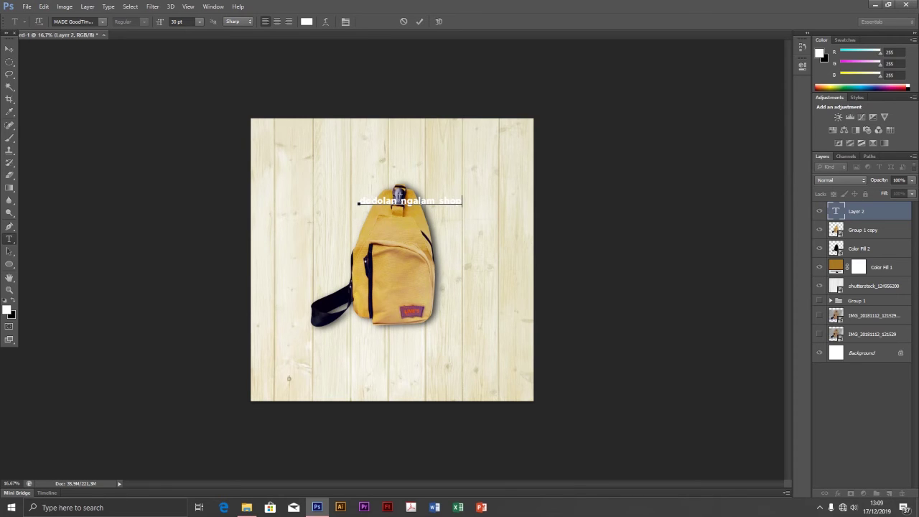
click(9, 48)
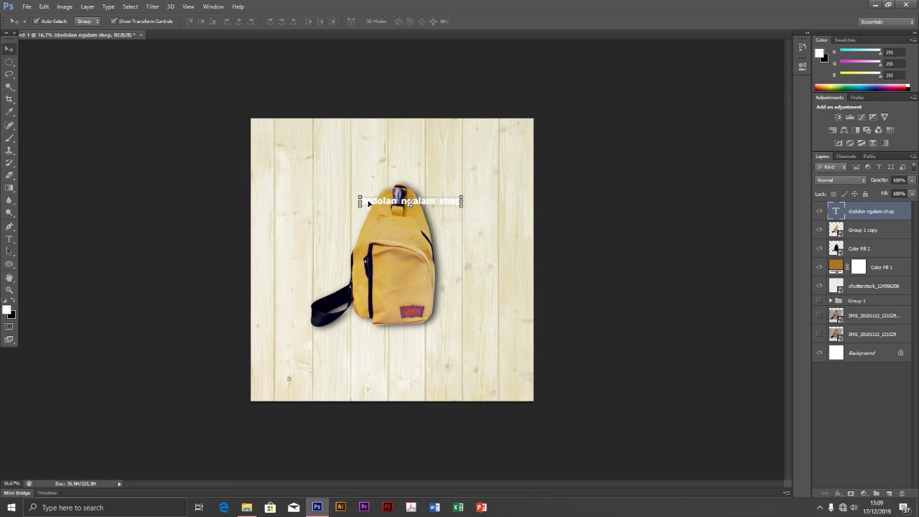
drag(360, 207, 289, 214)
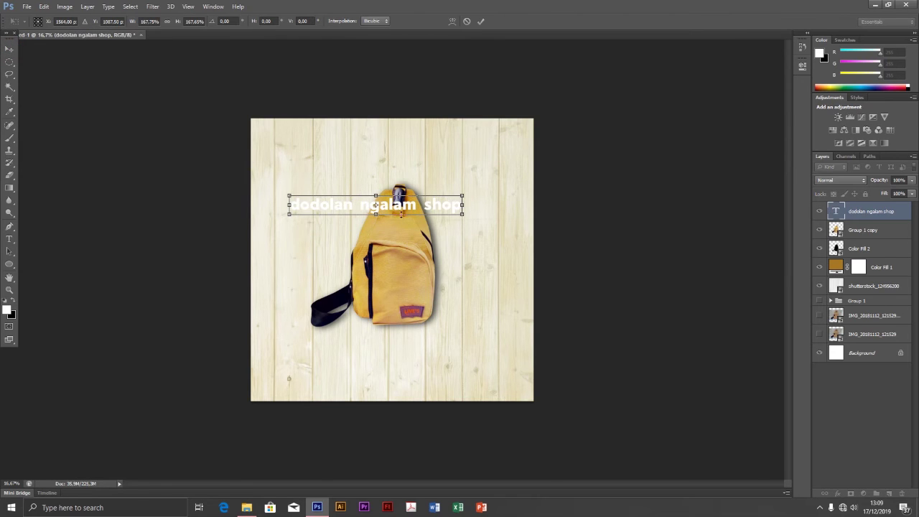
drag(413, 206, 431, 262)
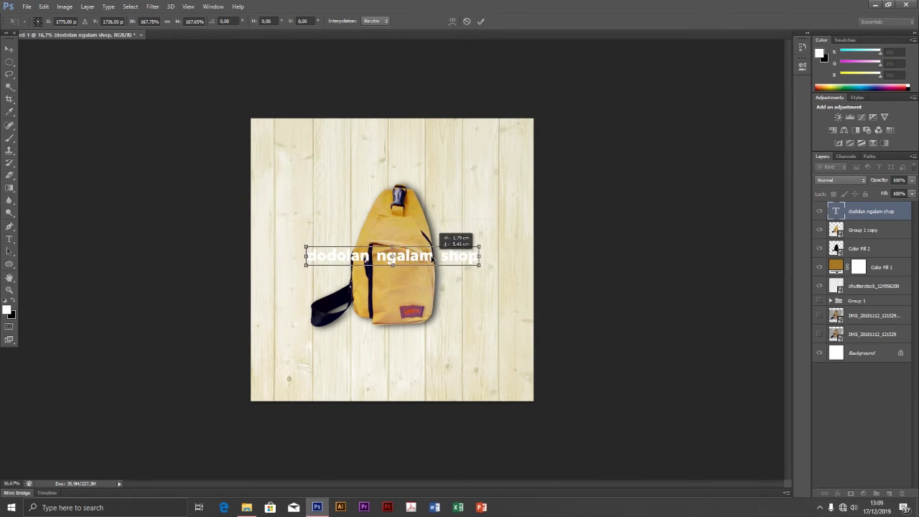
key(Return)
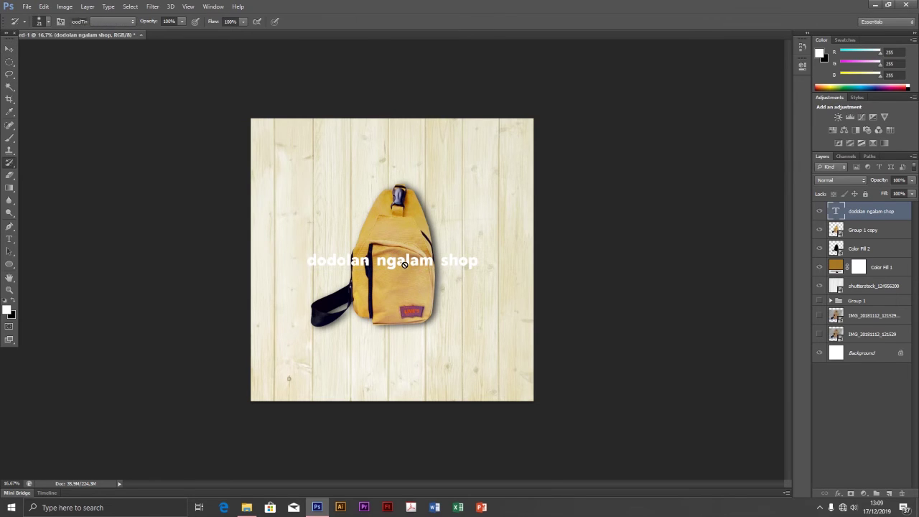
Capitalise the N, D and S so the text reads 'Dodolan Ngalam Shop'
key(t)
click(382, 262)
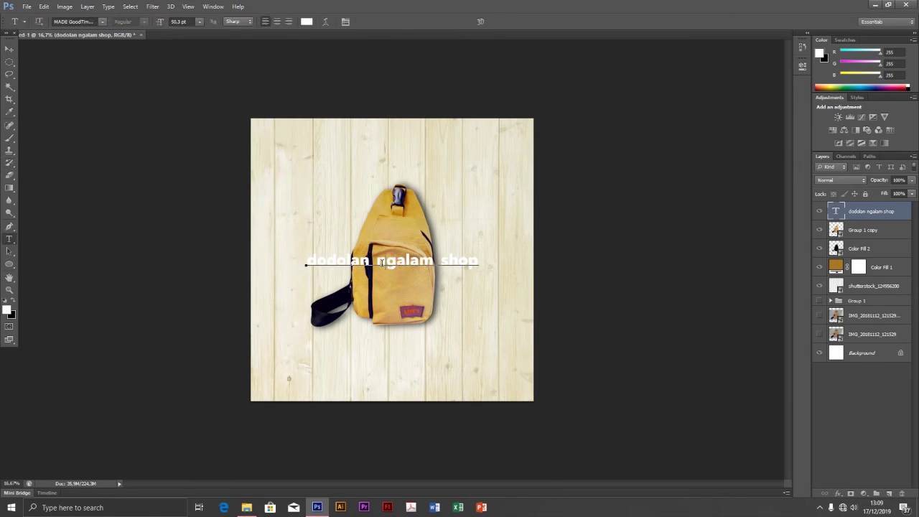
key(BackSpace)
text(N)
drag(335, 263, 270, 273)
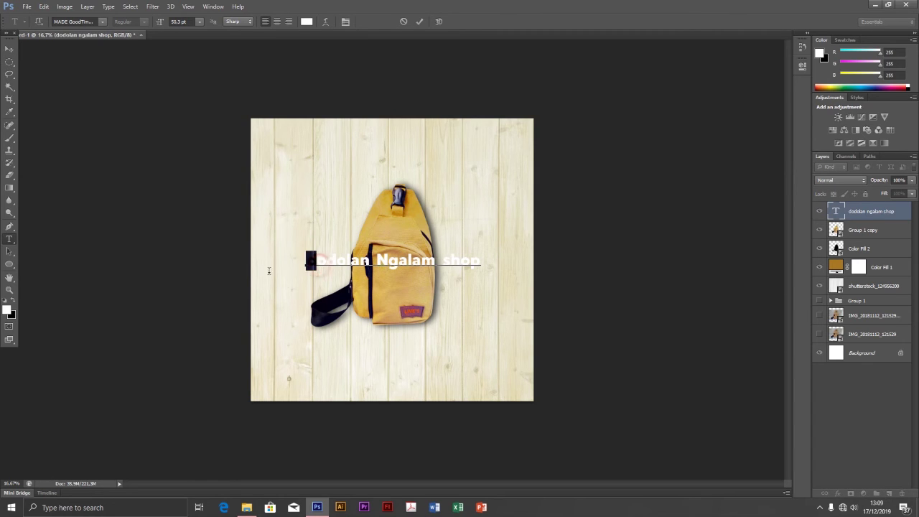
key(BackSpace)
text(D)
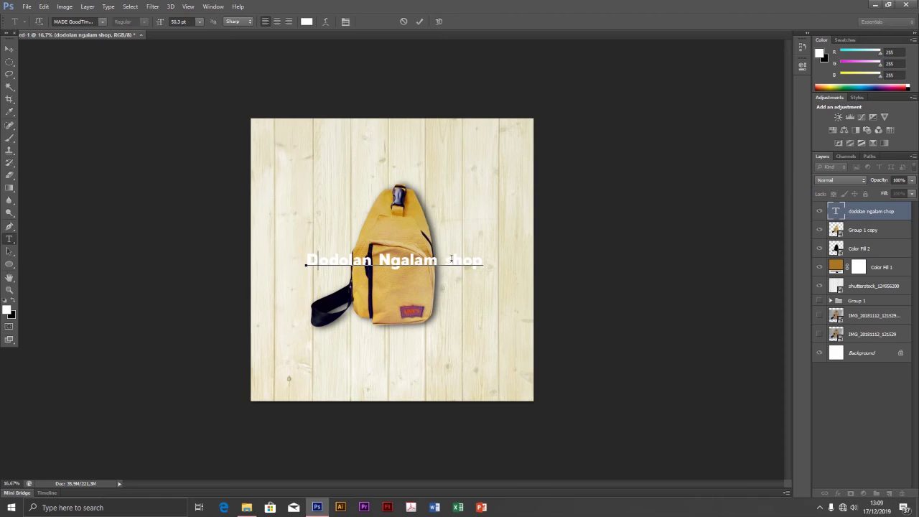
drag(453, 261, 443, 261)
text(S)
click(9, 48)
Nudge the watermark slightly right and try the Dissolve blend mode on it
click(159, 216)
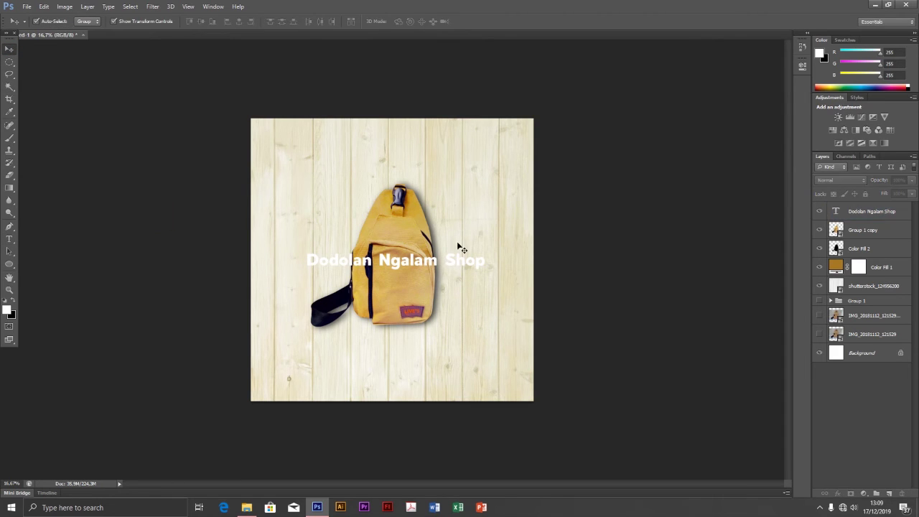
drag(440, 268, 441, 267)
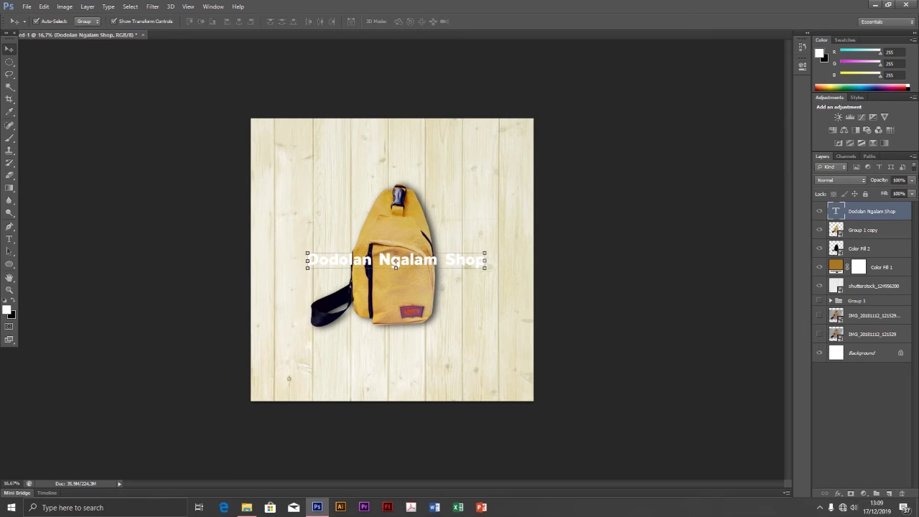
click(840, 179)
click(834, 190)
Scroll through the text layer's blend modes to apply Soft Light
scroll(840, 181, down, 1)
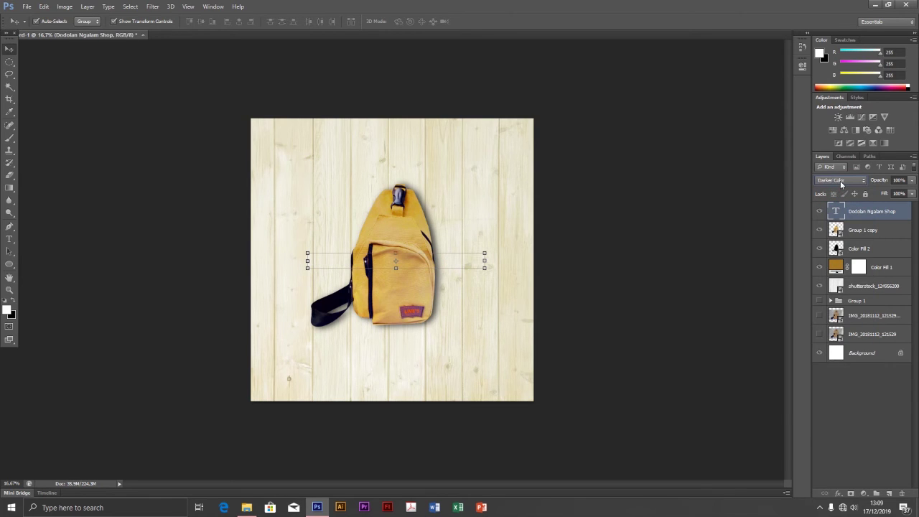
scroll(840, 180, down, 1)
scroll(840, 180, down, 1)
scroll(840, 180, down, 1)
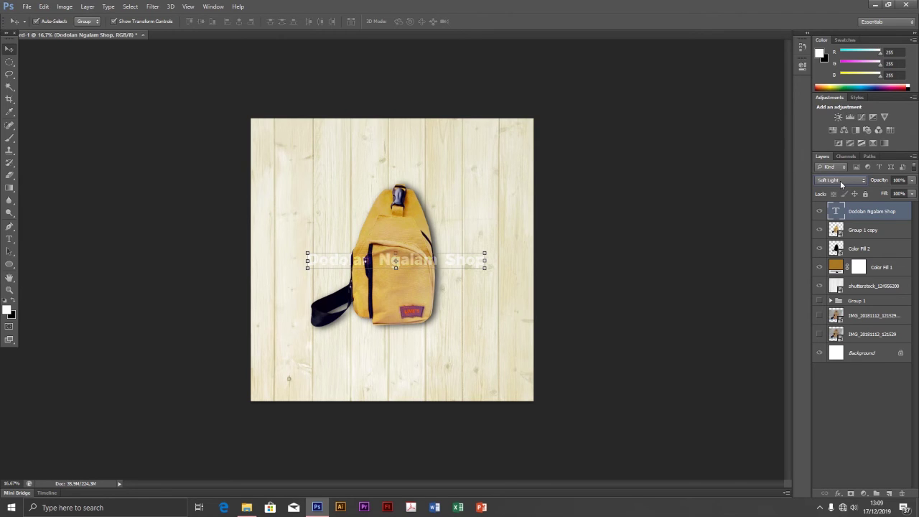
scroll(840, 180, down, 1)
scroll(840, 180, down, 2)
scroll(840, 180, down, 2)
scroll(840, 180, down, 1)
scroll(840, 180, down, 2)
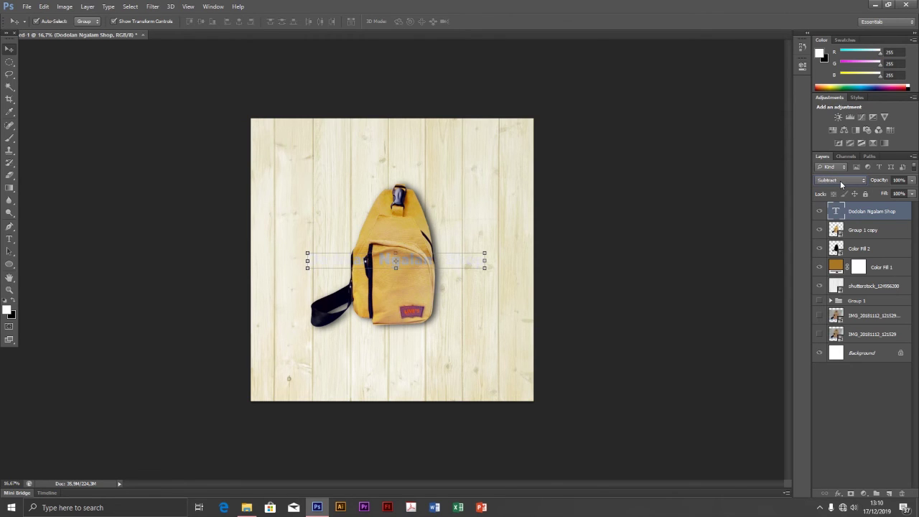
scroll(840, 180, up, 1)
scroll(840, 180, up, 1)
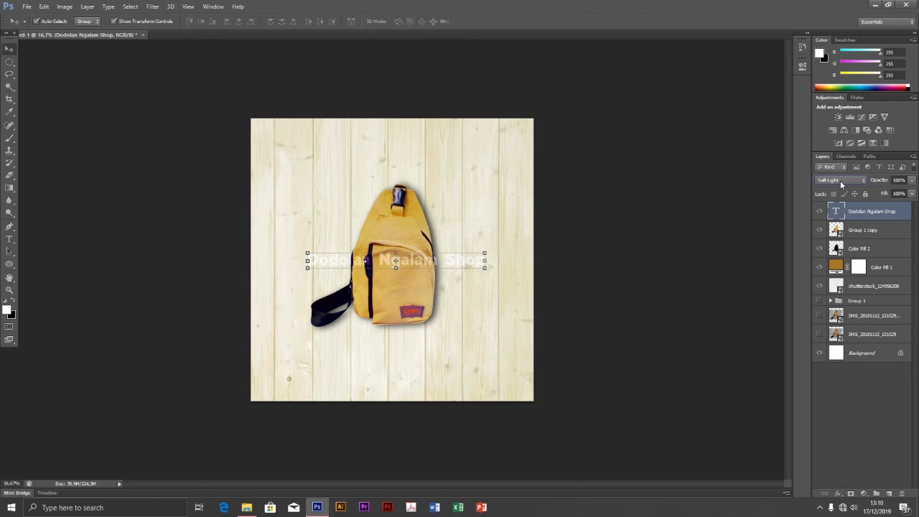
Zoom the view to 16.7% and nudge the watermark slightly lower
click(653, 226)
key(z)
alt+click(460, 266)
alt+click(450, 266)
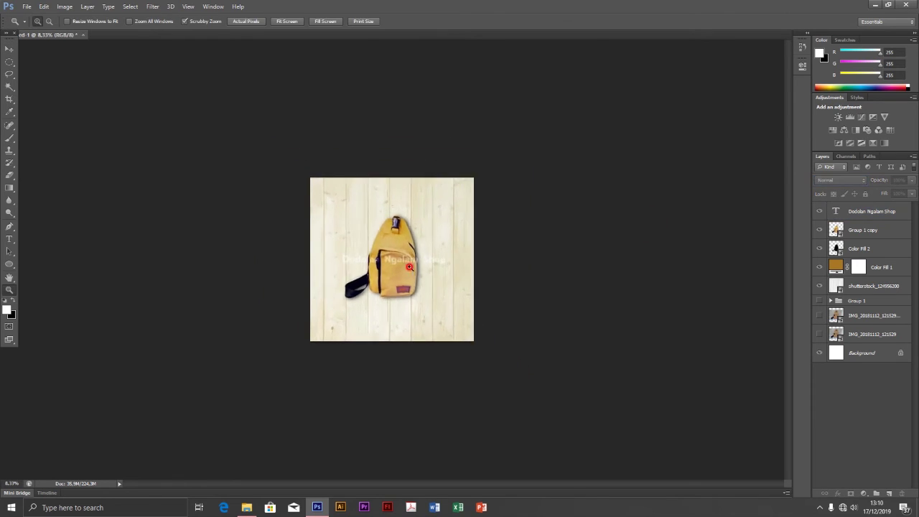
click(409, 267)
click(410, 267)
key(v)
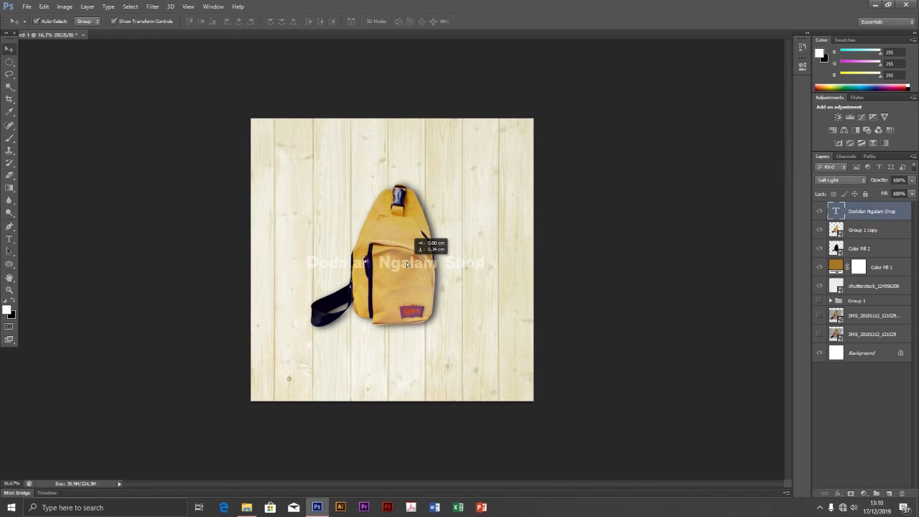
drag(406, 256, 406, 259)
Duplicate the Dodolan Ngalam Shop text layer and zoom to inspect the result
click(648, 254)
click(877, 211)
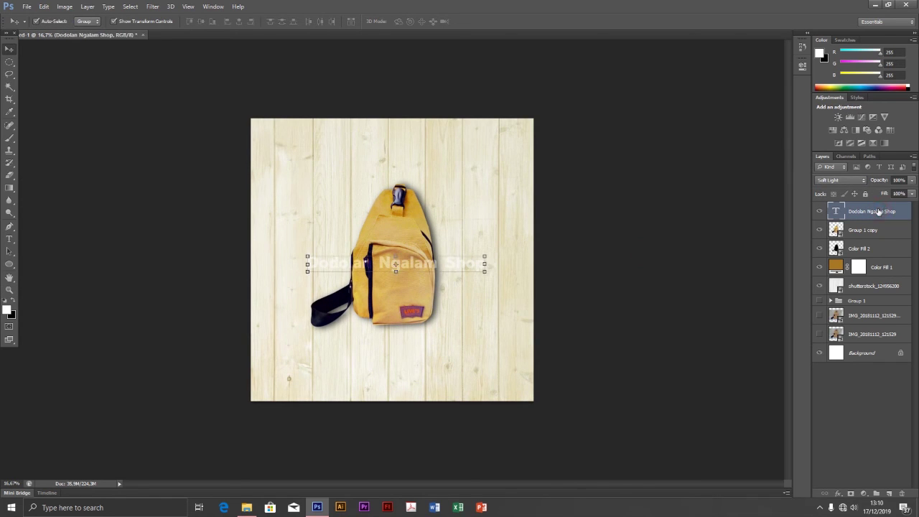
key(ctrl+j)
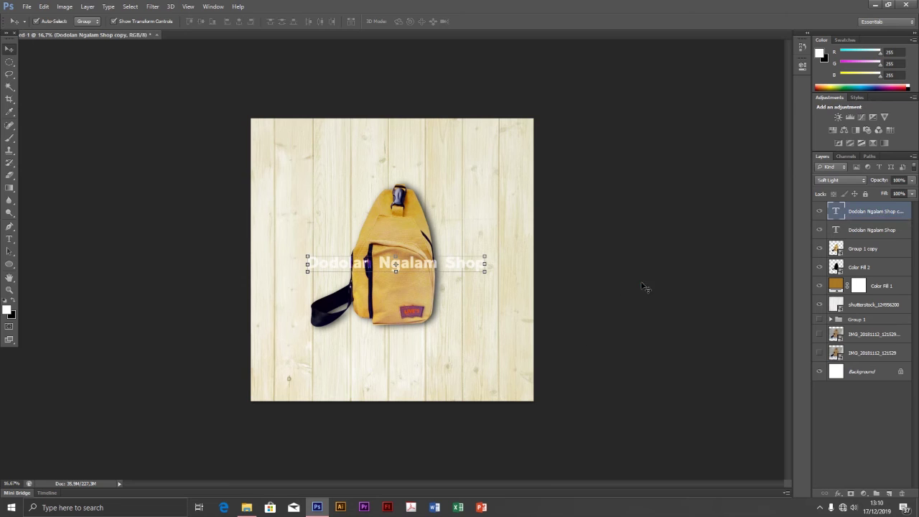
click(646, 287)
key(z)
drag(444, 274, 395, 222)
click(405, 256)
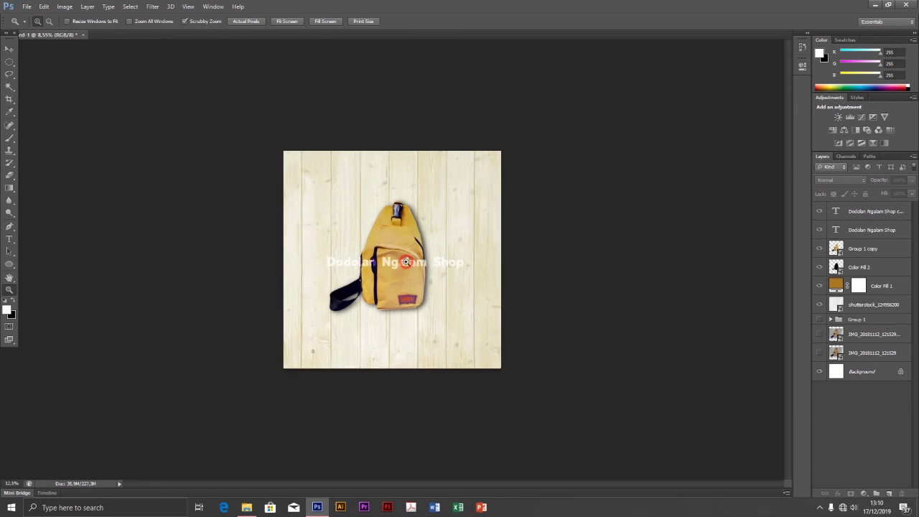
click(8, 49)
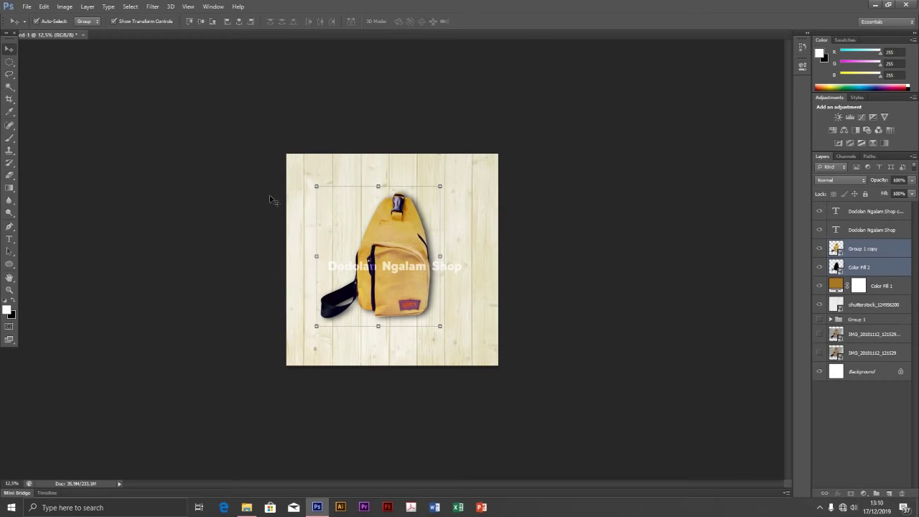
click(262, 199)
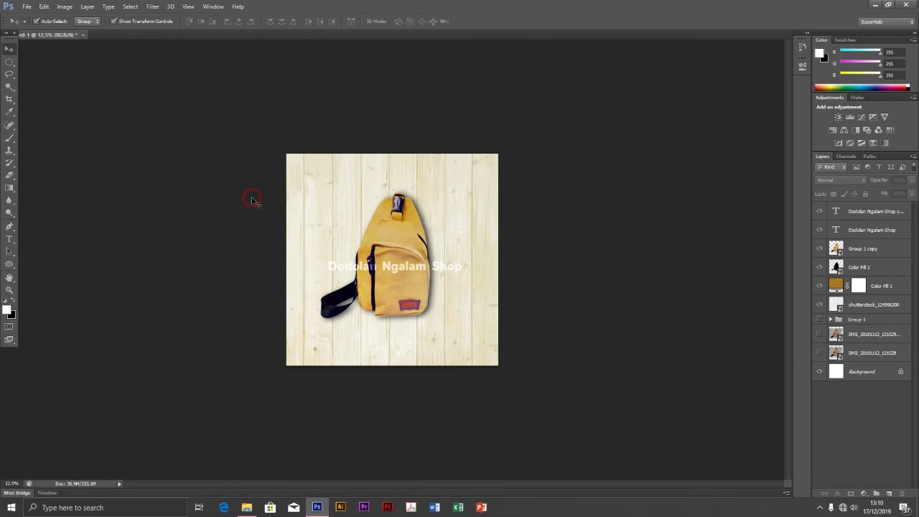
Save a copy to the Desktop as JPEG named 'TAs' at maximum quality 12
click(27, 6)
click(67, 124)
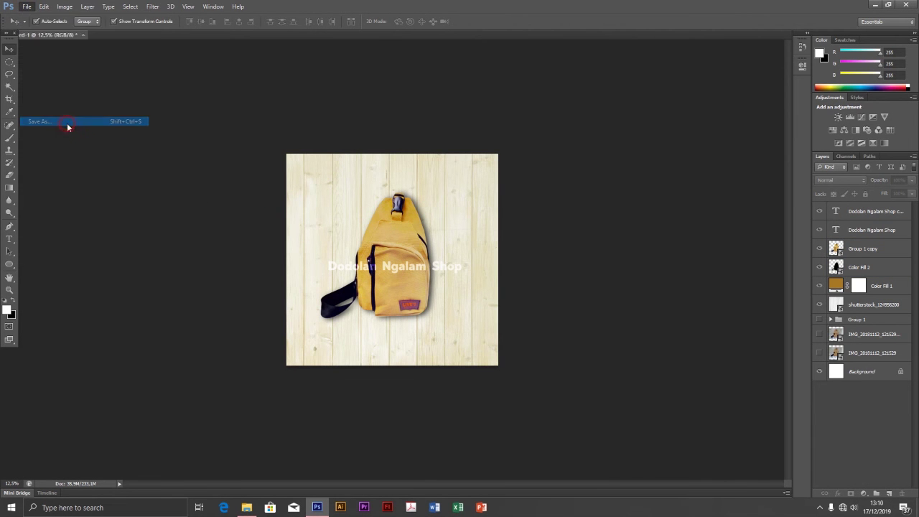
click(494, 255)
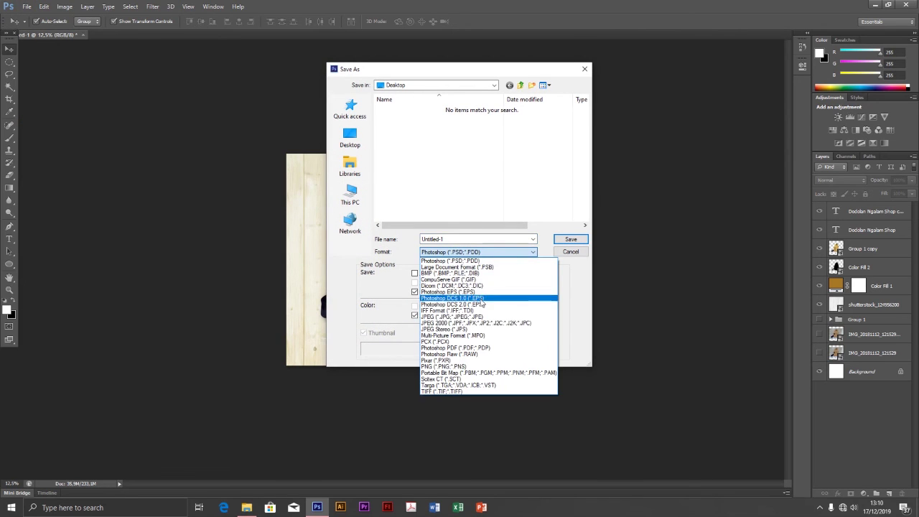
click(471, 321)
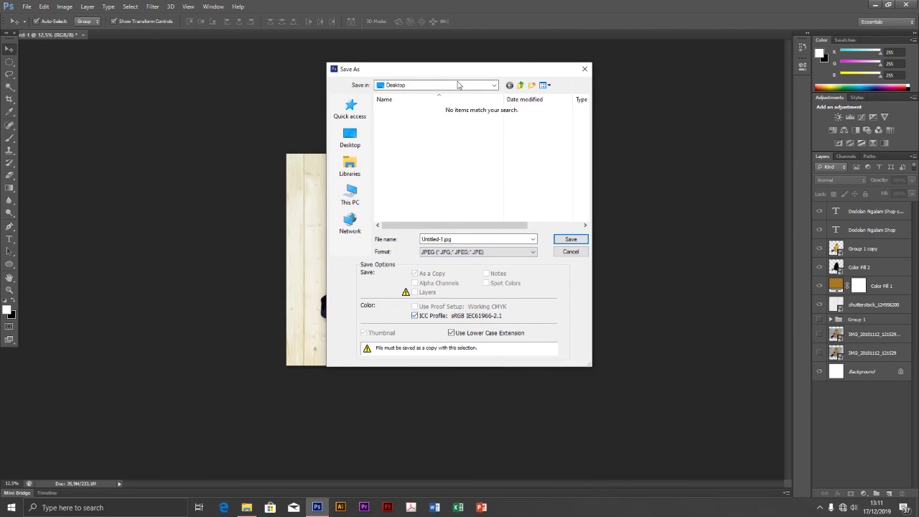
click(468, 239)
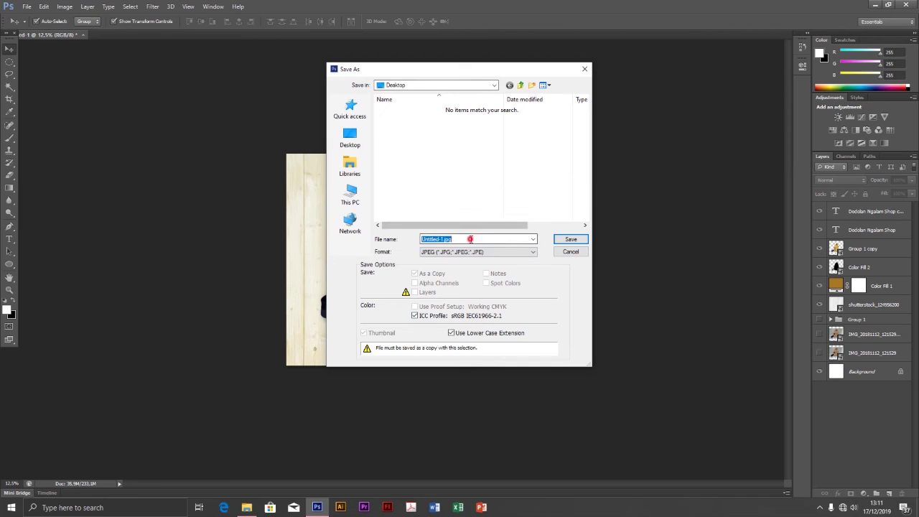
text(TAs)
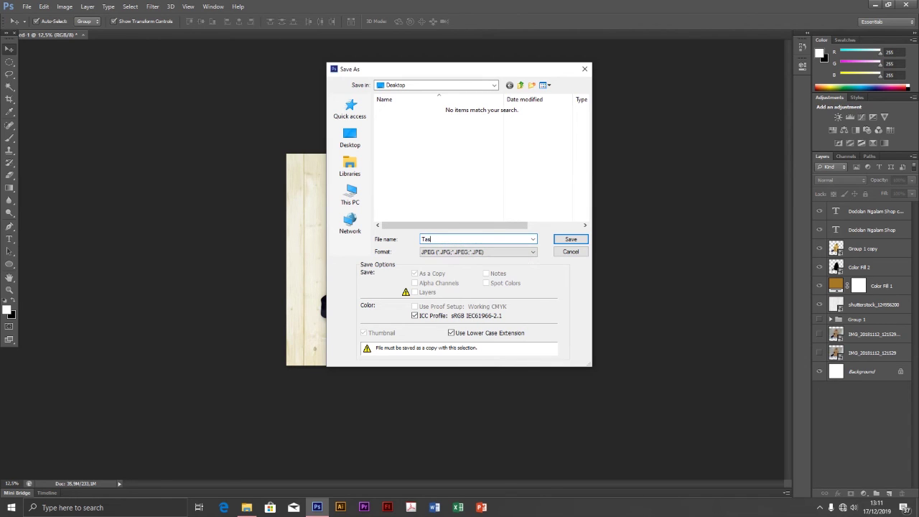
key(Return)
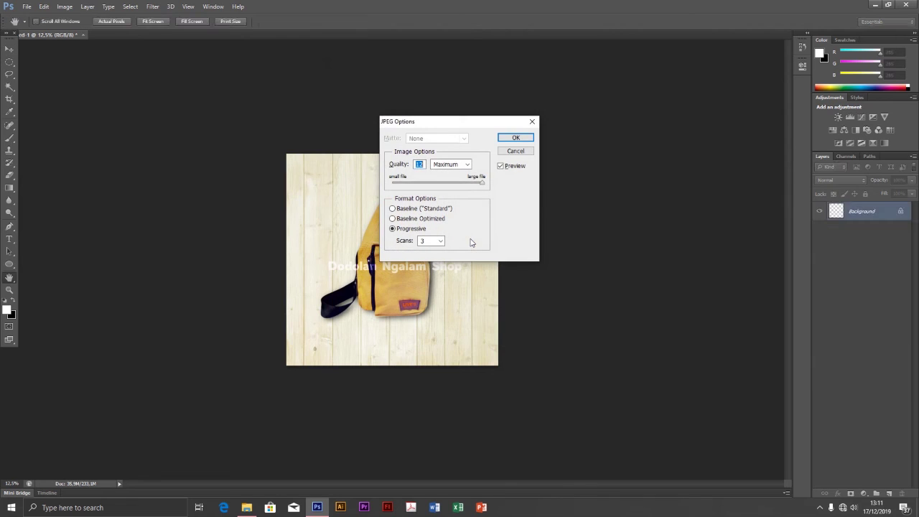
key(Return)
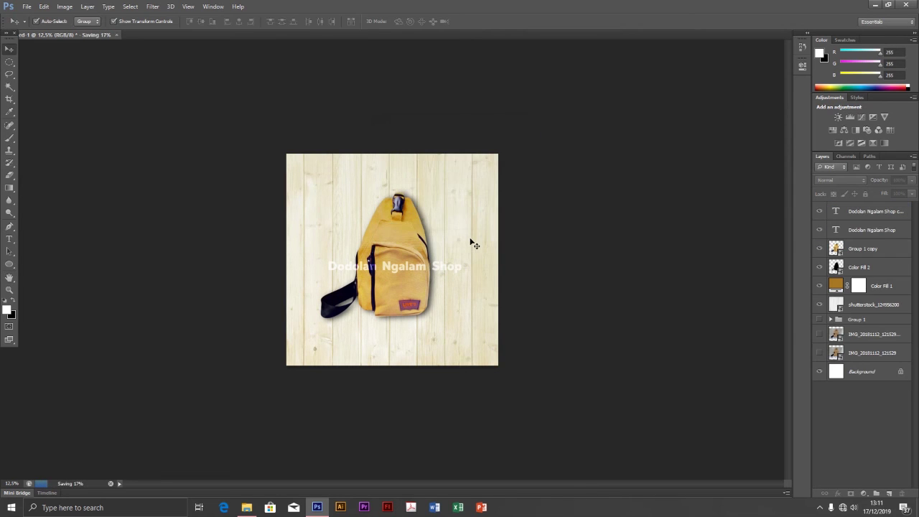
click(876, 5)
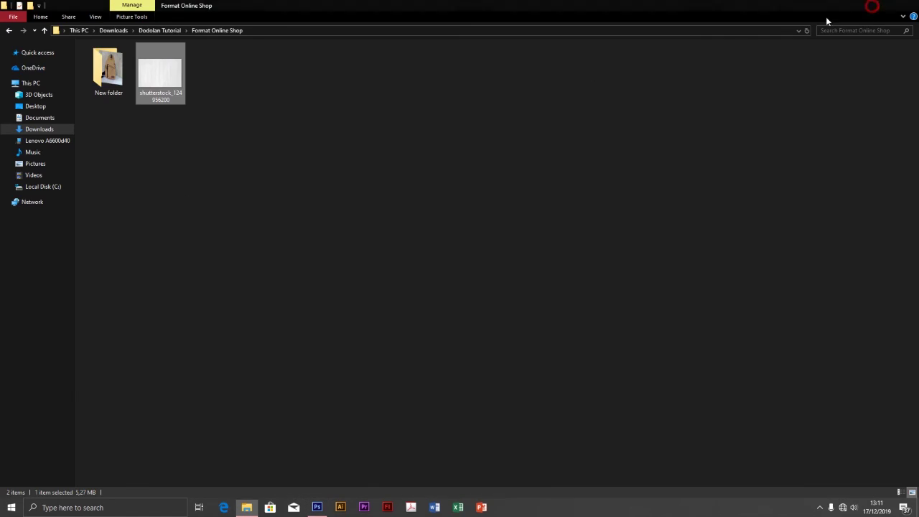
Open the saved Tas image from the desktop to check it, then close it
click(832, 7)
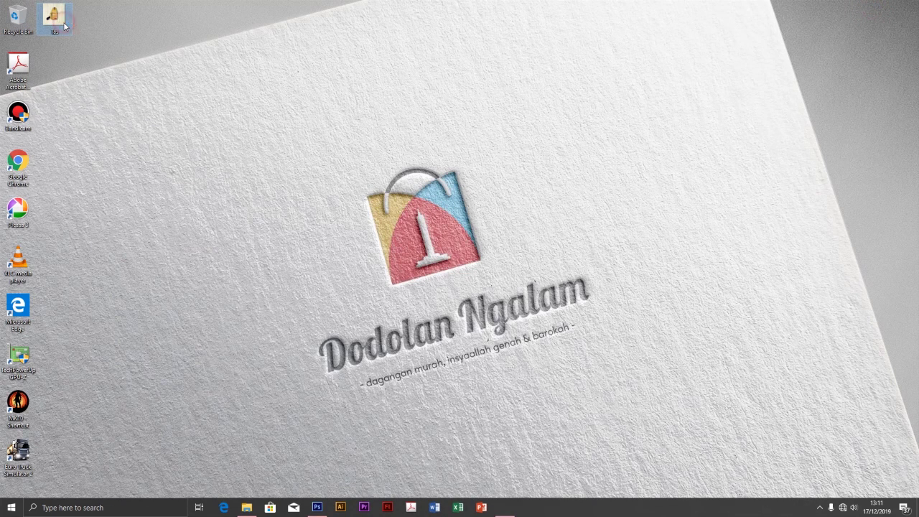
double_click(64, 26)
click(662, 19)
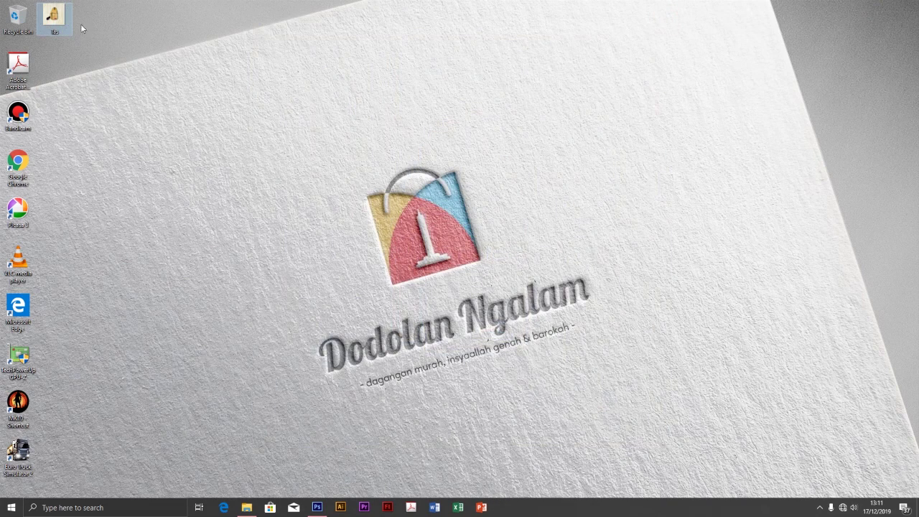
Paste the Tas image into the New folder and open the original bag photo
click(246, 507)
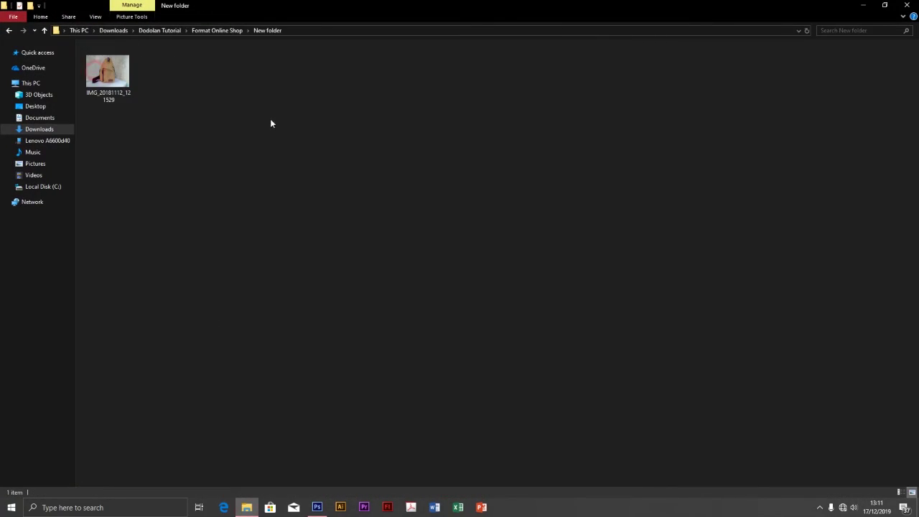
key(ctrl+v)
click(102, 79)
double_click(101, 77)
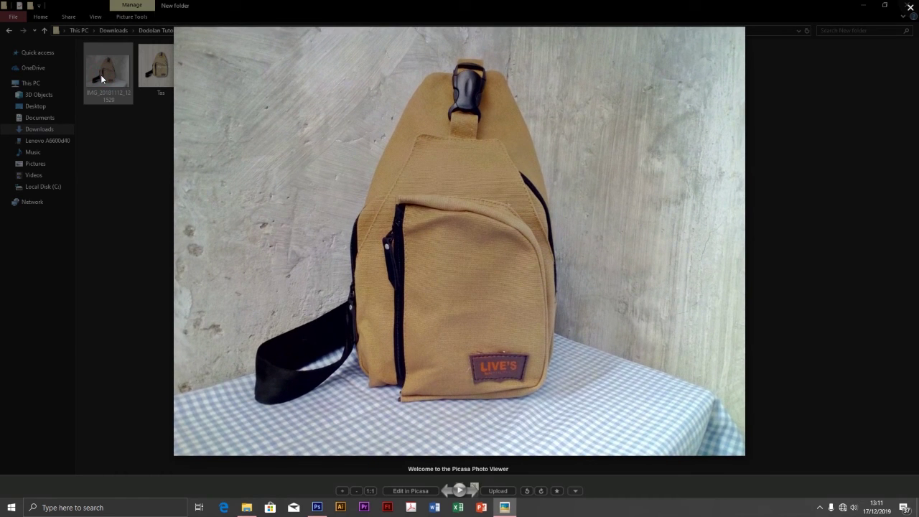
Flip between the original bag photo and Tas.jpg, ending on Tas.jpg
key(Right)
key(Right)
key(Left)
key(Right)
key(Left)
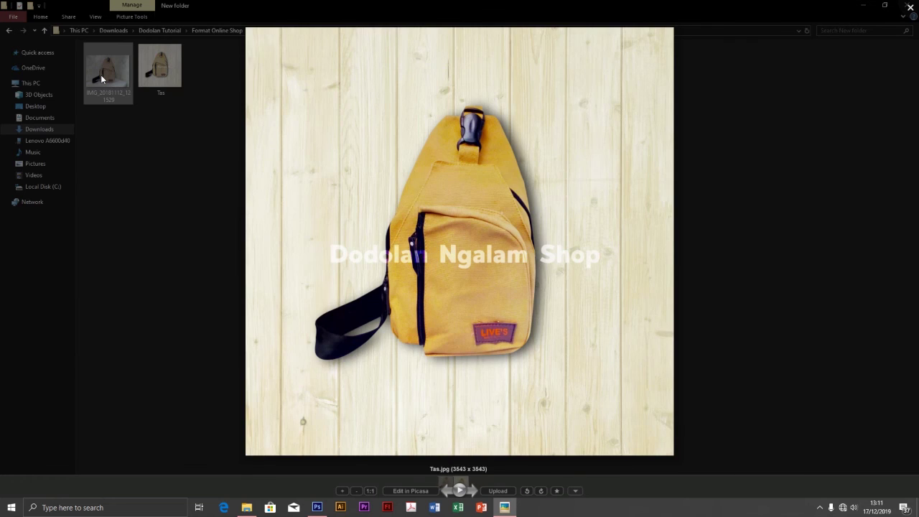
key(Left)
key(Right)
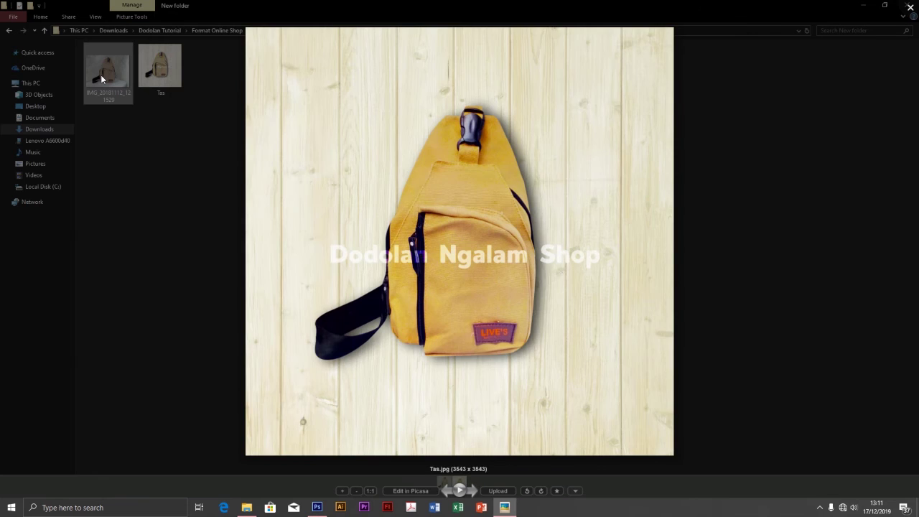